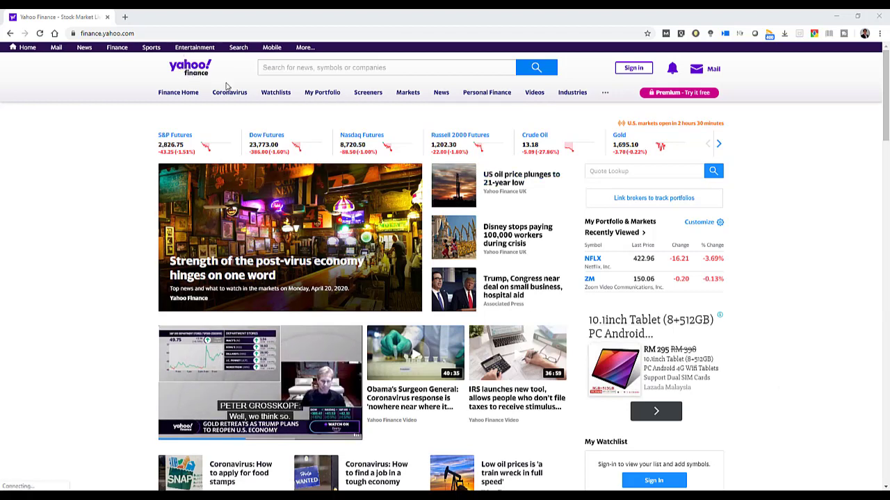
Step: Find Netflix (NFLX) on Yahoo Finance and open its historical price data
{"action": "left_click", "coordinate": [310, 67]}
{"action": "type", "text": "netflix"}
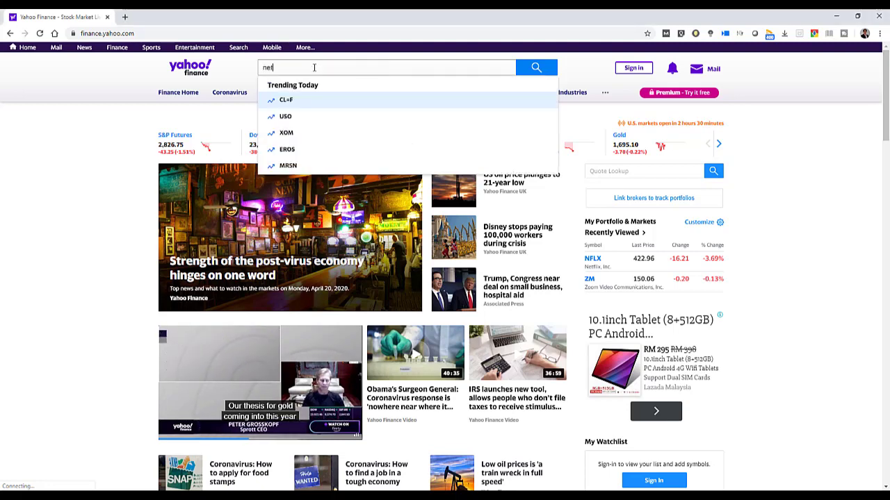
{"action": "left_click", "coordinate": [330, 99]}
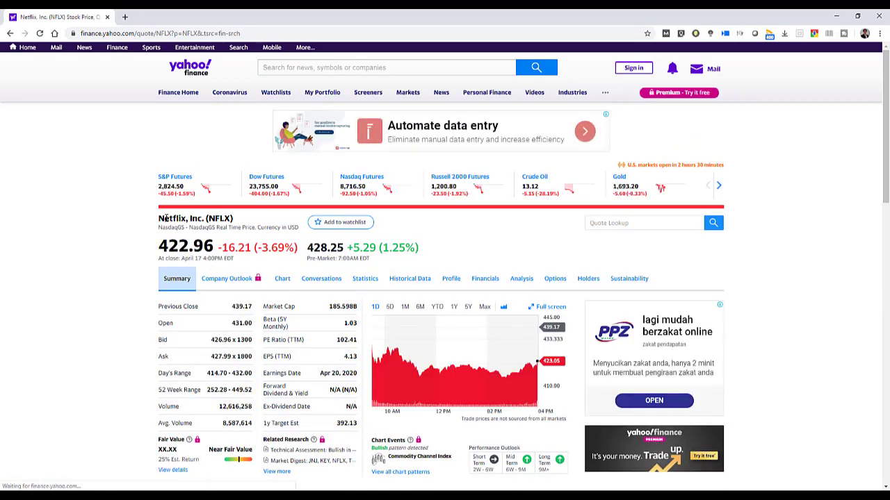
{"action": "left_click", "coordinate": [421, 281]}
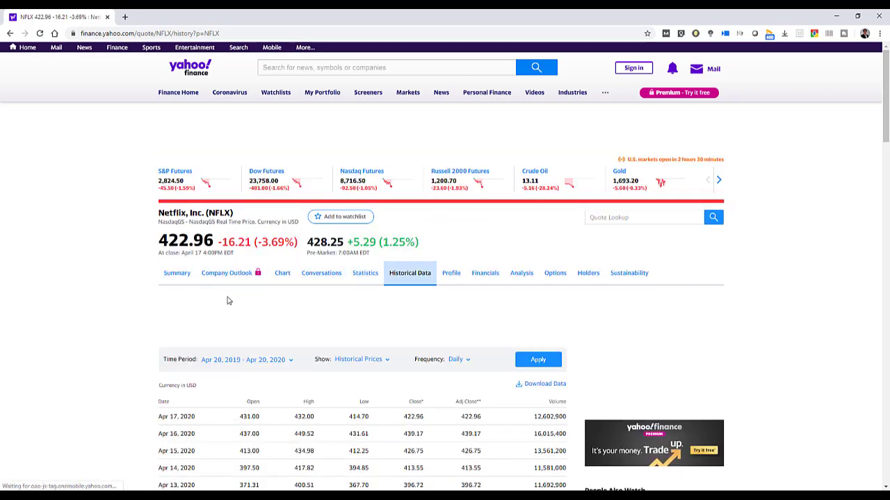
Step: Set the Netflix historical prices to a five-year time period, apply it and download the daily data
{"action": "scroll", "coordinate": [225, 301], "scroll_direction": "down", "scroll_amount": 2}
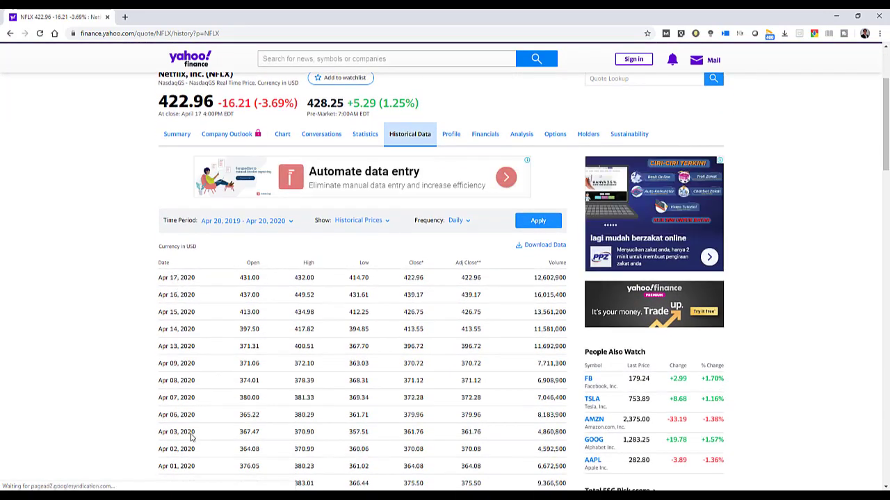
{"action": "scroll", "coordinate": [389, 257], "scroll_direction": "up", "scroll_amount": 1}
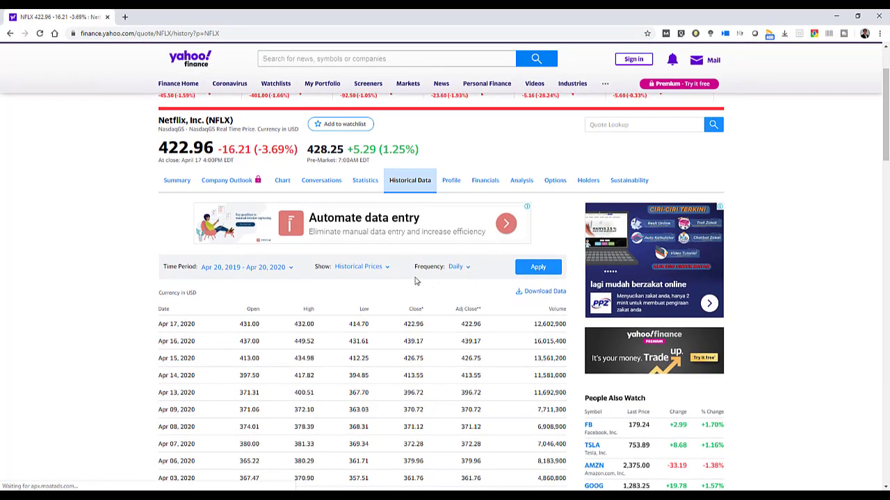
{"action": "left_click", "coordinate": [290, 269]}
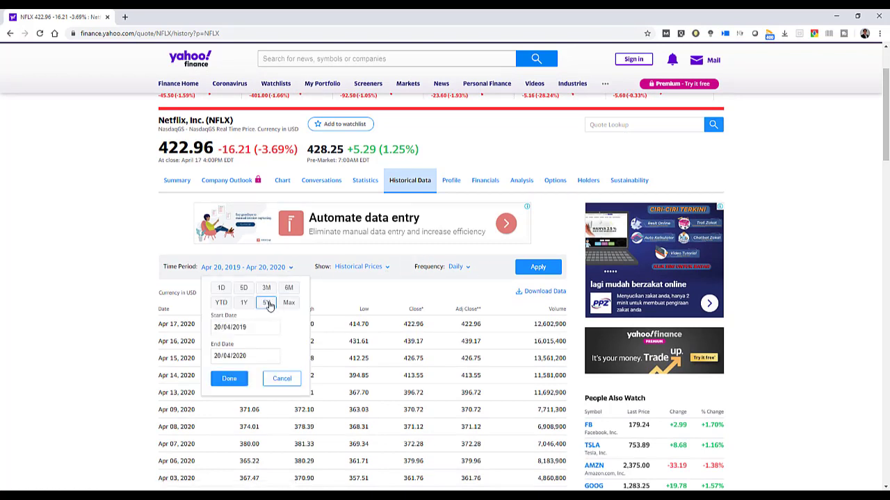
{"action": "left_click", "coordinate": [269, 304]}
{"action": "left_click", "coordinate": [548, 268]}
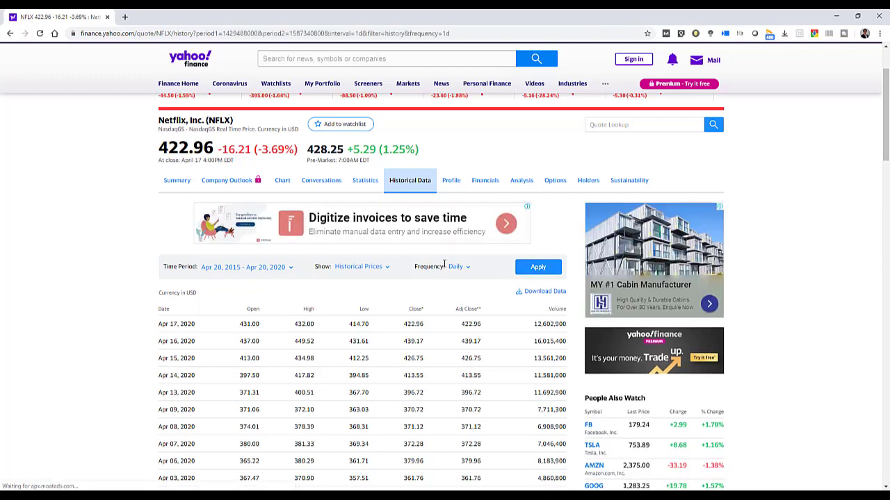
{"action": "left_click", "coordinate": [546, 294]}
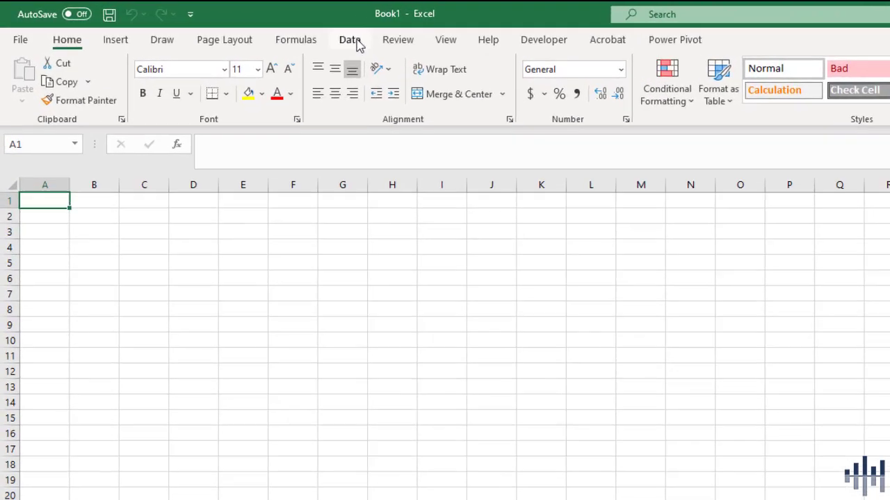
Step: Switch to Excel and import the text file NFLX.txt with a comma delimiter, loading it as a table
{"action": "left_click", "coordinate": [357, 43]}
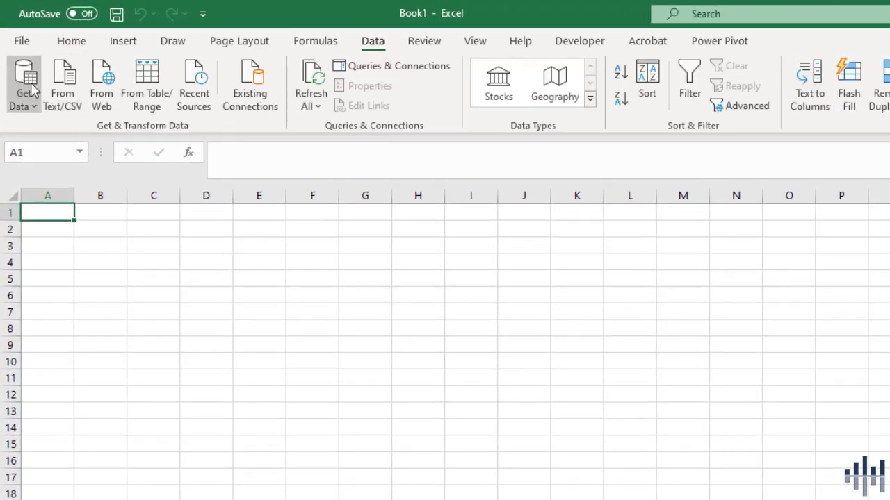
{"action": "left_click", "coordinate": [61, 104]}
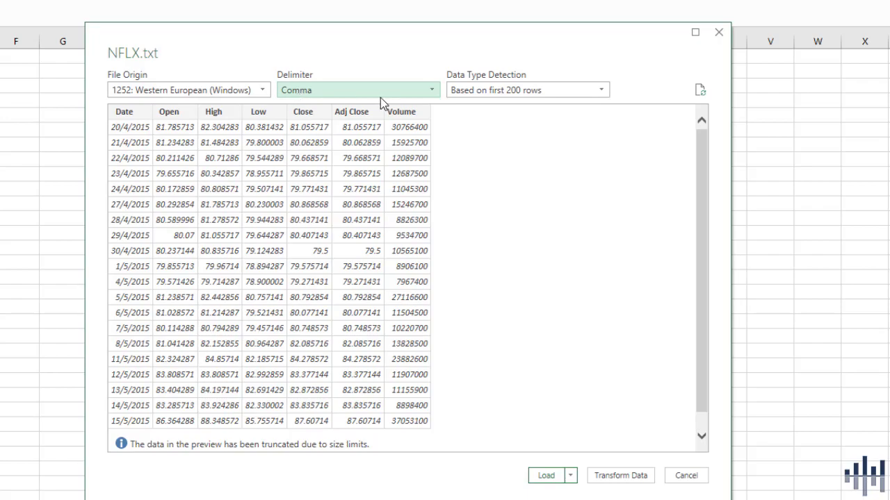
{"action": "left_click", "coordinate": [546, 477]}
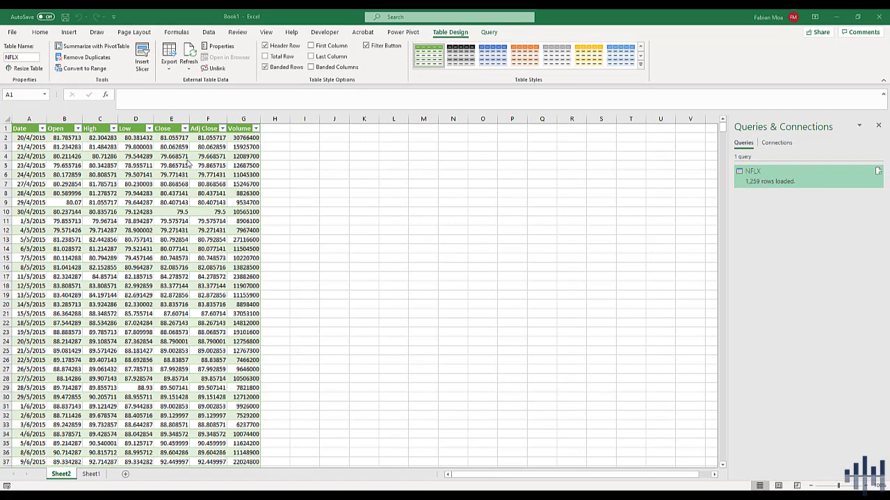
Step: Check the span of the table's Date column from its first row to its last row
{"action": "left_click", "coordinate": [21, 138]}
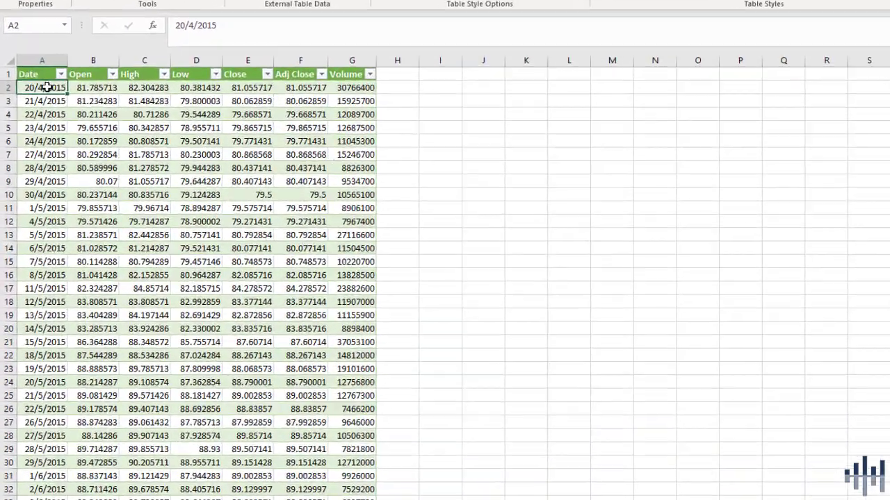
{"action": "key", "text": "ctrl+Down"}
{"action": "scroll", "coordinate": [97, 468], "scroll_direction": "down", "scroll_amount": 2}
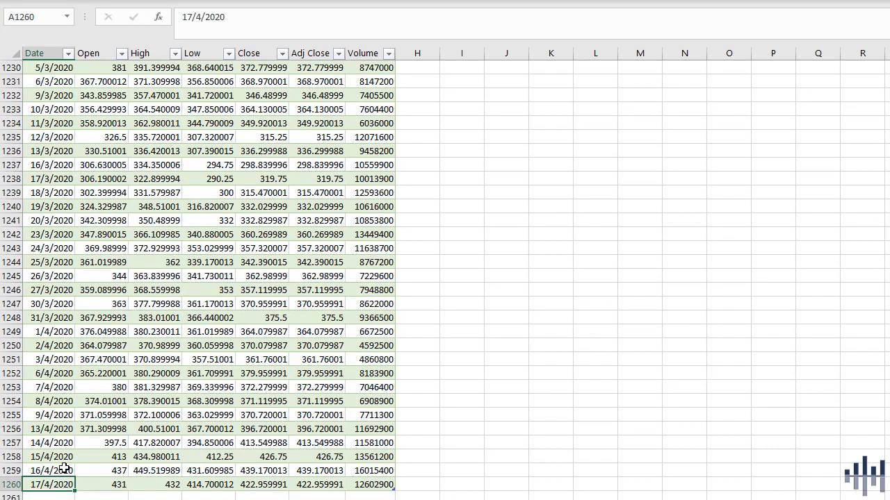
{"action": "key", "text": "ctrl+shift+Up"}
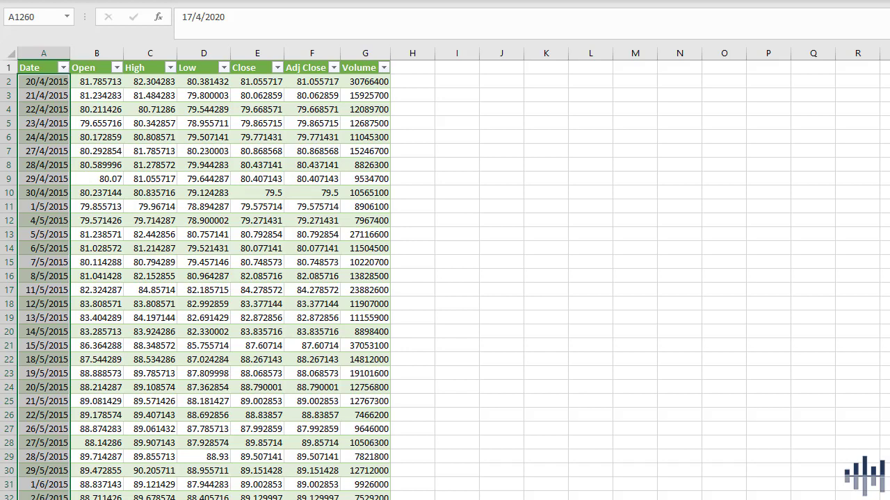
{"action": "left_click", "coordinate": [451, 94]}
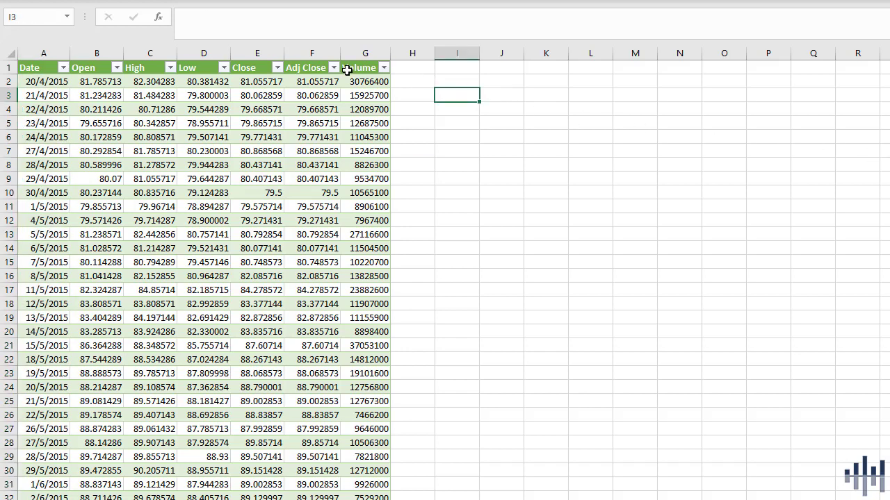
Step: Enter the heading "Returns" in cell I1
{"action": "left_click", "coordinate": [452, 66]}
{"action": "type", "text": "Returns"}
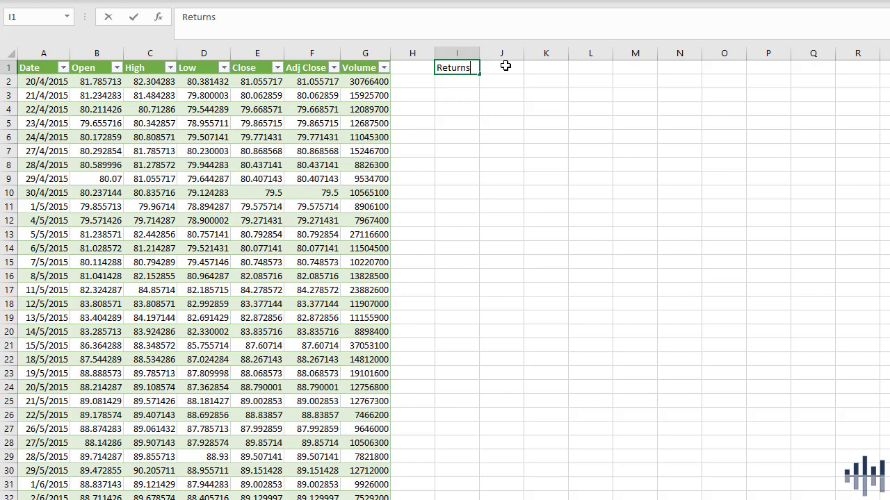
{"action": "key", "text": "Return"}
{"action": "key", "text": "Up"}
{"action": "key", "text": "Down"}
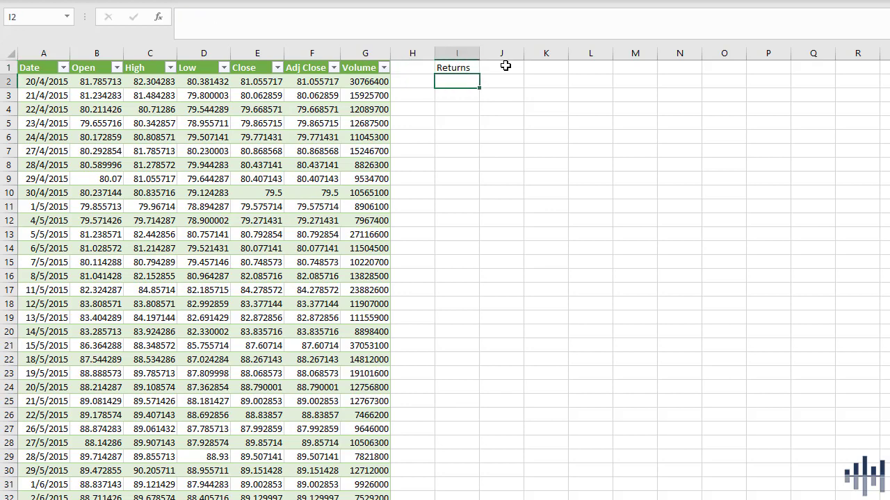
Step: Calculate the first log return from the adjusted closing prices in I3 with =LN(F3/F2)
{"action": "key", "text": "Left"}
{"action": "key", "text": "Left"}
{"action": "key", "text": "Left"}
{"action": "key", "text": "Down"}
{"action": "key", "text": "Up"}
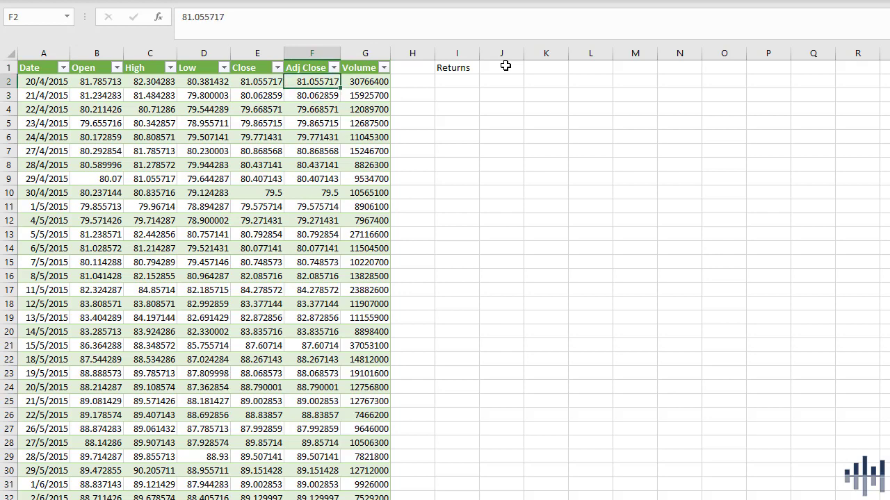
{"action": "key", "text": "Down"}
{"action": "key", "text": "Right"}
{"action": "key", "text": "Right"}
{"action": "key", "text": "Right"}
{"action": "type", "text": "="}
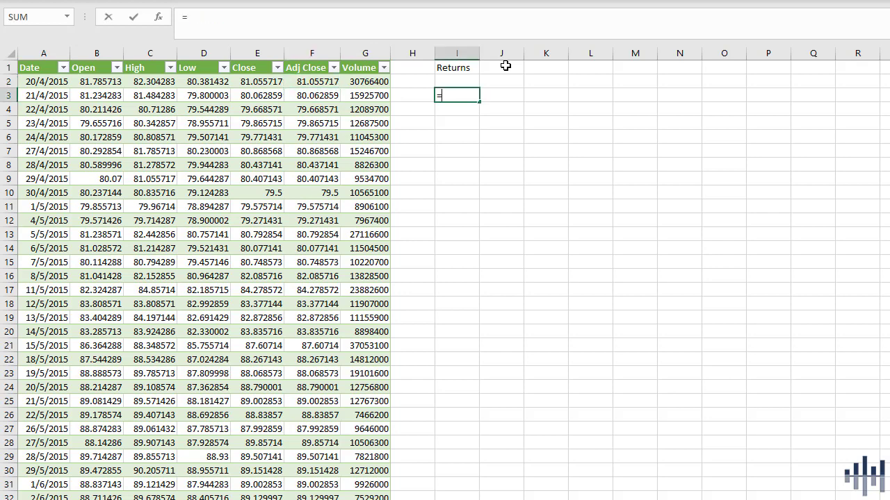
{"action": "type", "text": "ln"}
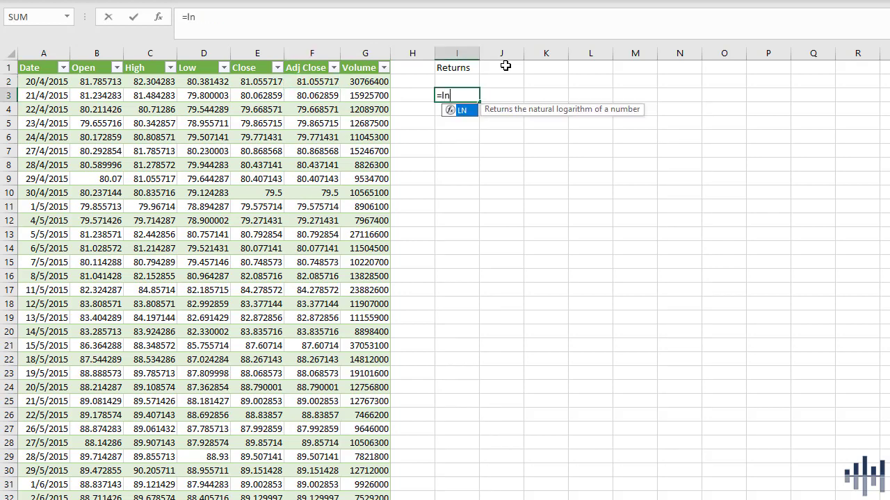
{"action": "type", "text": "(f3/f2)"}
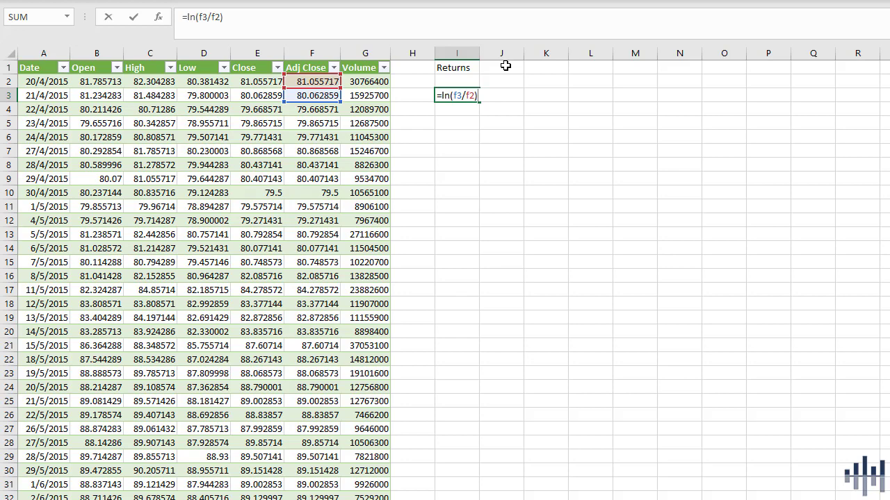
{"action": "key", "text": "Return"}
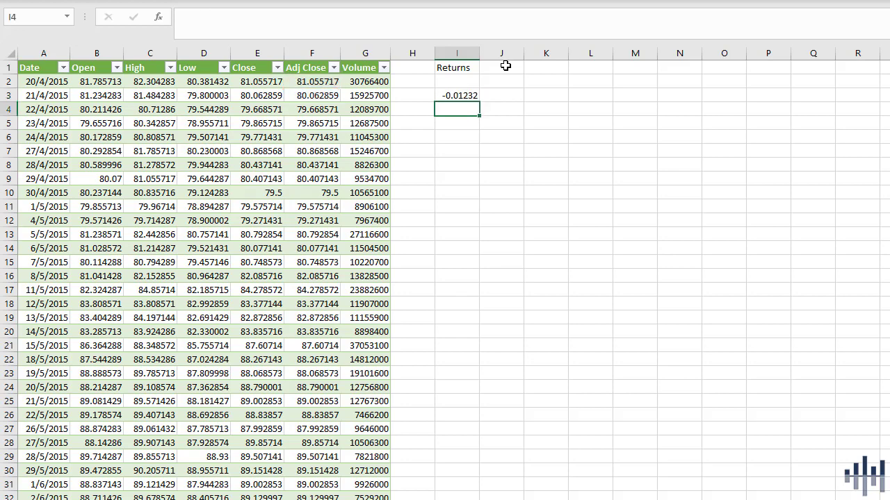
Step: Make the "Returns" heading in I1 bold
{"action": "left_click", "coordinate": [469, 67]}
{"action": "key", "text": "ctrl+b"}
{"action": "left_click", "coordinate": [521, 97]}
Step: Copy the log return formula from I3 down column I to the last data row, I1260
{"action": "left_click", "coordinate": [468, 94]}
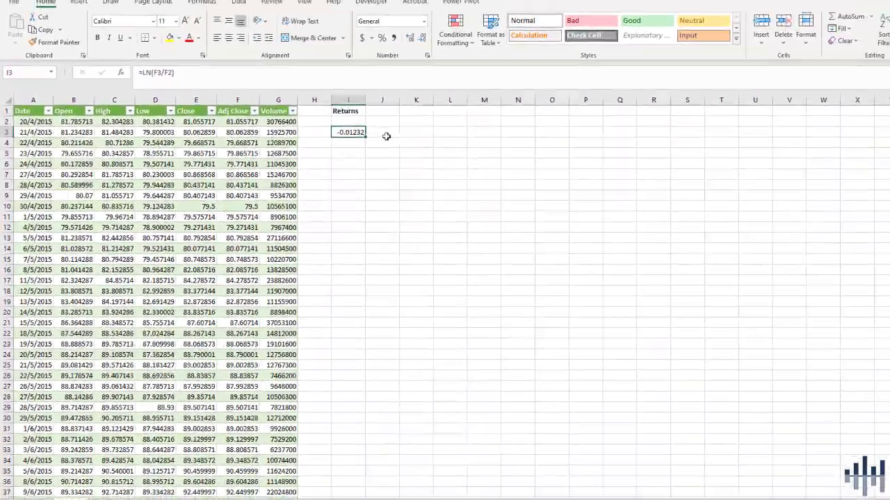
{"action": "key", "text": "ctrl+c"}
{"action": "key", "text": "ctrl+Left"}
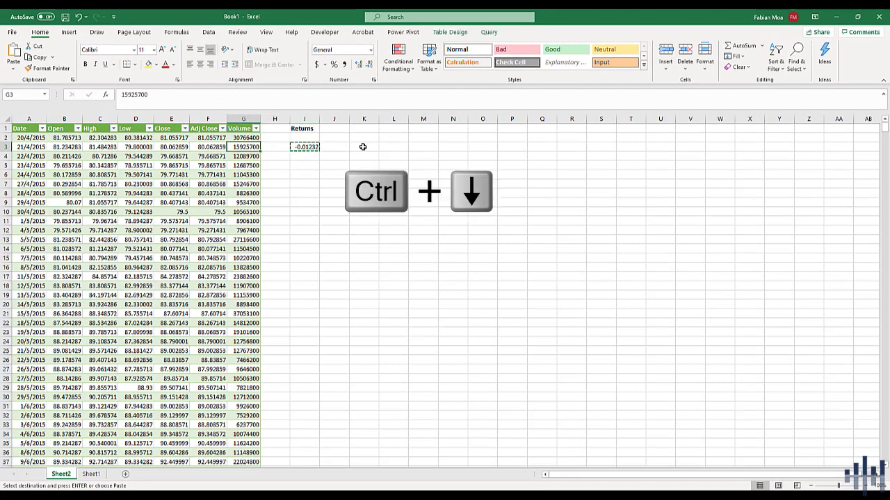
{"action": "key", "text": "ctrl+Down"}
{"action": "key", "text": "Right"}
{"action": "key", "text": "Right"}
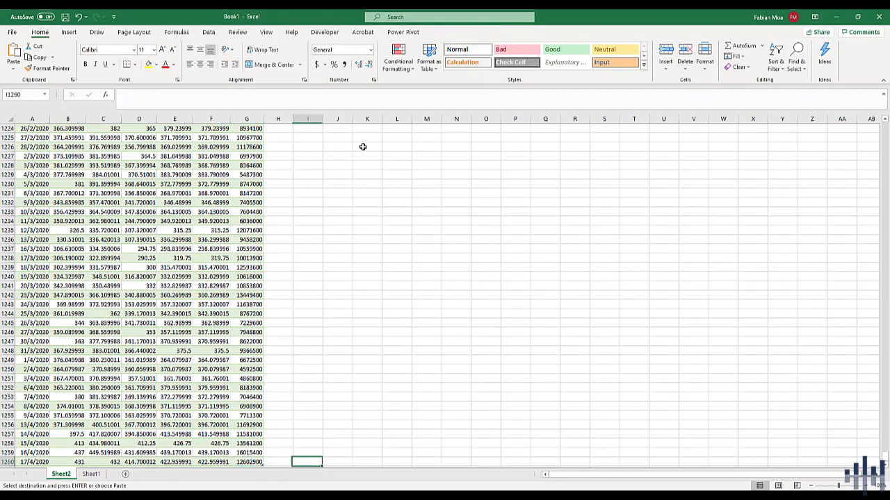
{"action": "key", "text": "ctrl+shift+Up"}
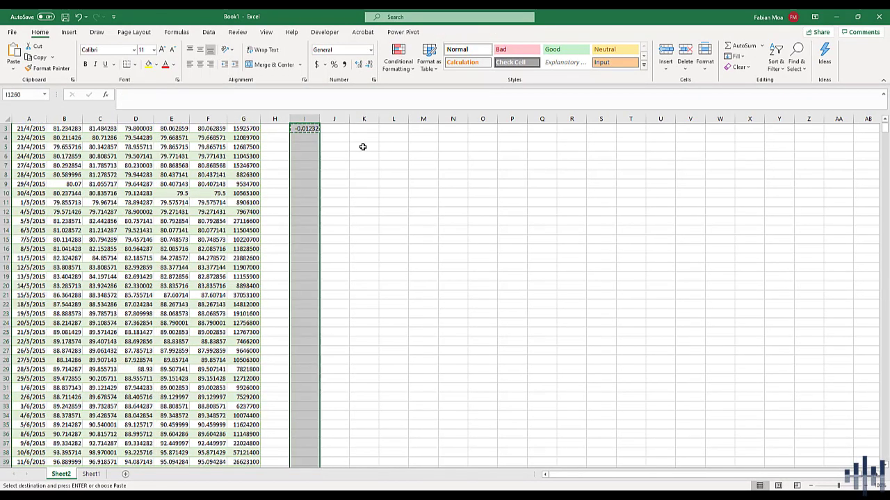
{"action": "key", "text": "ctrl+v"}
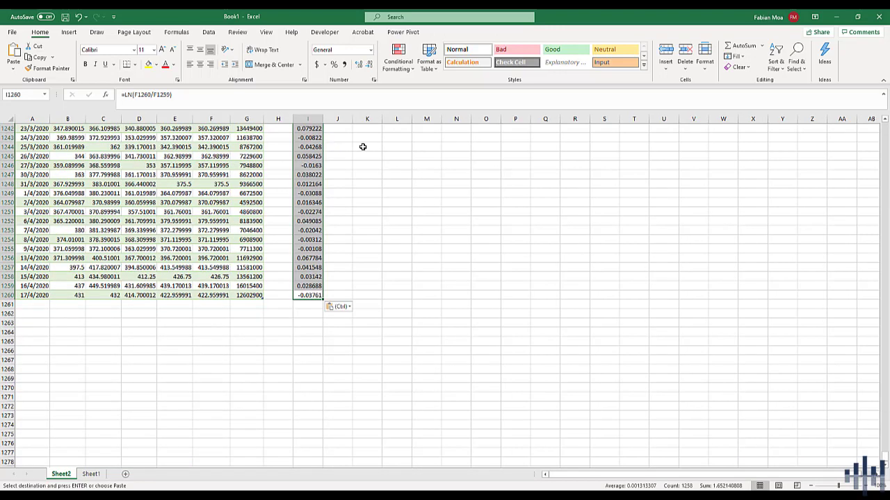
Step: Examine the calculated returns in column I from the end of the data back to the first rows
{"action": "left_click", "coordinate": [310, 248]}
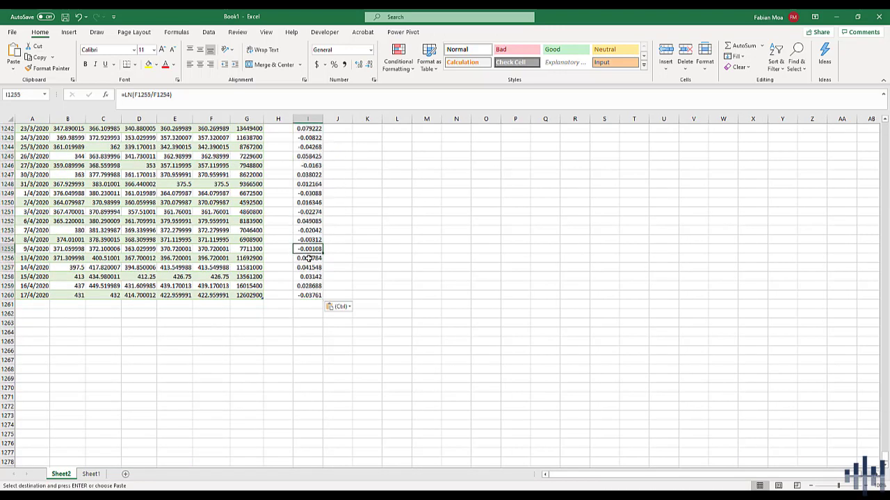
{"action": "key", "text": "Up"}
{"action": "key", "text": "Up"}
{"action": "key", "text": "Up"}
{"action": "key", "text": "Up"}
{"action": "key", "text": "Up"}
{"action": "key", "text": "Up"}
{"action": "key", "text": "Up"}
{"action": "key", "text": "Up"}
{"action": "key", "text": "Up"}
{"action": "key", "text": "Up"}
{"action": "key", "text": "Up"}
{"action": "key", "text": "Up"}
{"action": "key", "text": "Up"}
{"action": "key", "text": "Up"}
{"action": "key", "text": "Up"}
{"action": "key", "text": "Up"}
{"action": "key", "text": "Up"}
{"action": "key", "text": "Up"}
{"action": "key", "text": "Up"}
{"action": "key", "text": "Up"}
{"action": "scroll", "coordinate": [309, 240], "scroll_direction": "up", "scroll_amount": 20}
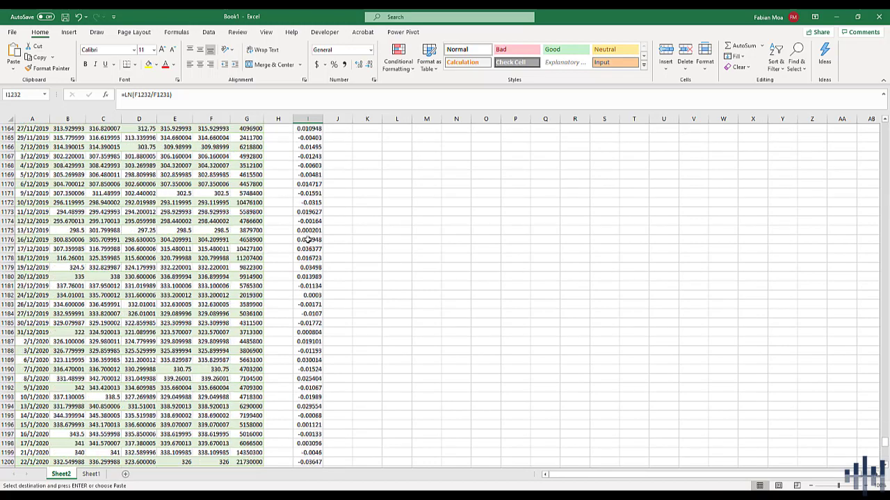
{"action": "left_click_drag", "start_coordinate": [886, 421], "coordinate": [884, 126]}
{"action": "key", "text": "Escape"}
{"action": "left_click", "coordinate": [334, 137]}
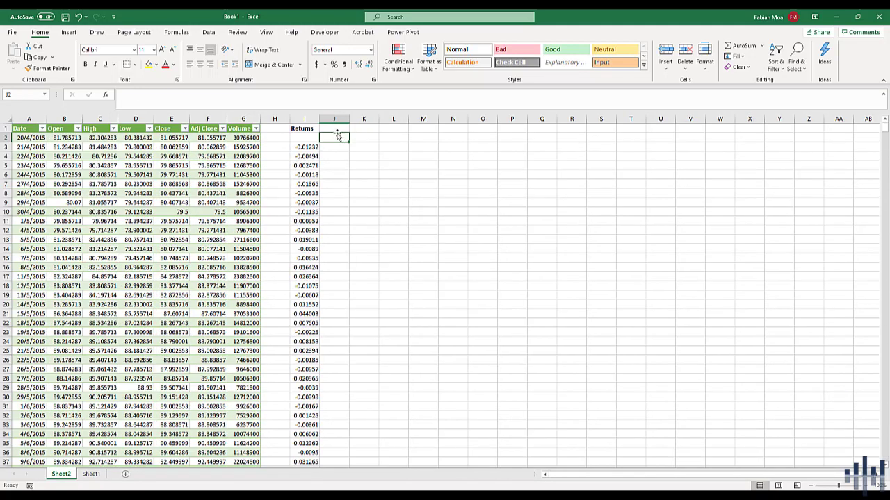
{"action": "left_click_drag", "start_coordinate": [298, 147], "coordinate": [321, 348]}
{"action": "left_click", "coordinate": [334, 191]}
{"action": "left_click_drag", "start_coordinate": [306, 147], "coordinate": [306, 286]}
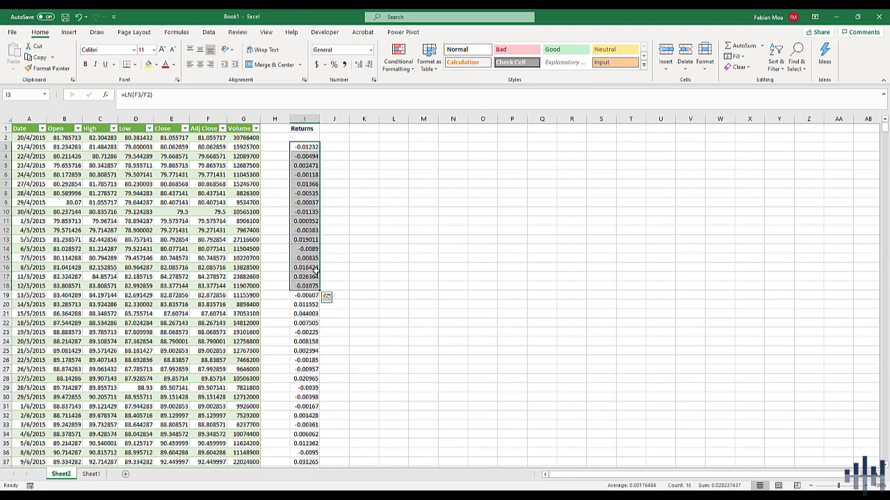
Step: Add a bold "Ranked Return" heading in L2 and fit the width of column L to it
{"action": "left_click", "coordinate": [383, 137]}
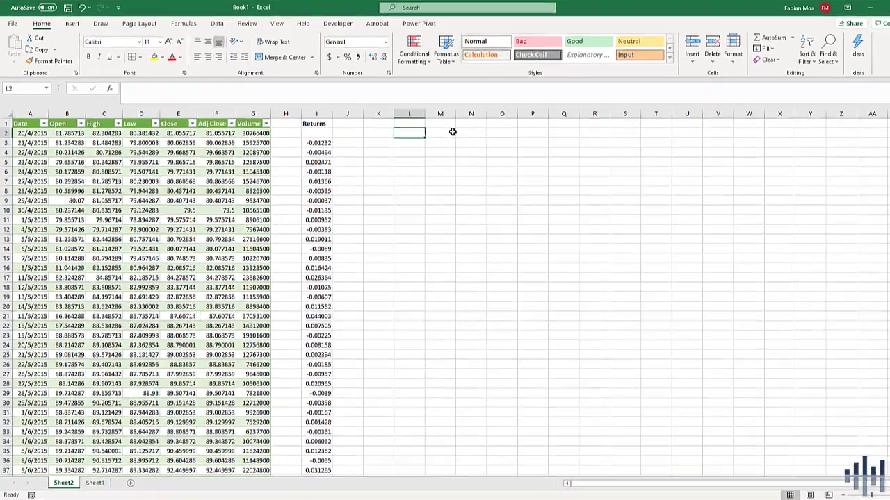
{"action": "type", "text": "Ranked Return"}
{"action": "key", "text": "Return"}
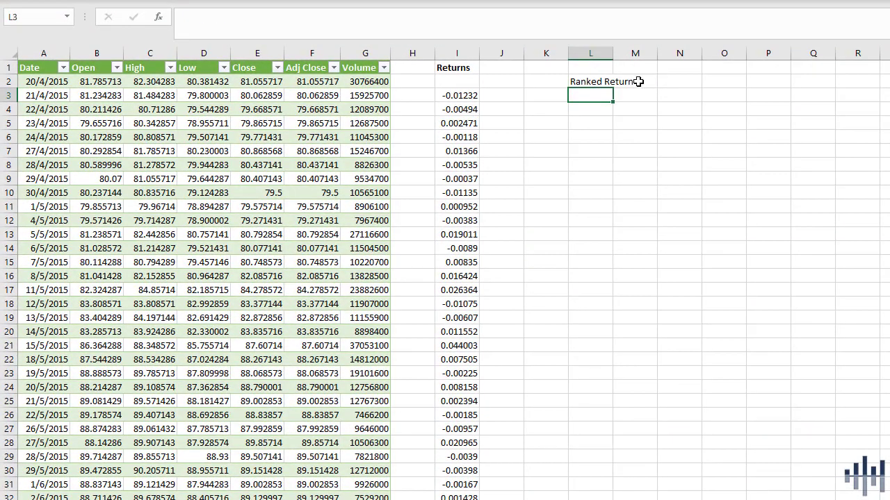
{"action": "left_click", "coordinate": [583, 80]}
{"action": "key", "text": "ctrl+b"}
{"action": "double_click", "coordinate": [613, 53]}
Step: Rank the column I returns in ascending order by entering =SORT(I3:I1260,1,1,FALSE) in L3
{"action": "key", "text": "Tab"}
{"action": "key", "text": "Return"}
{"action": "type", "text": "=sort"}
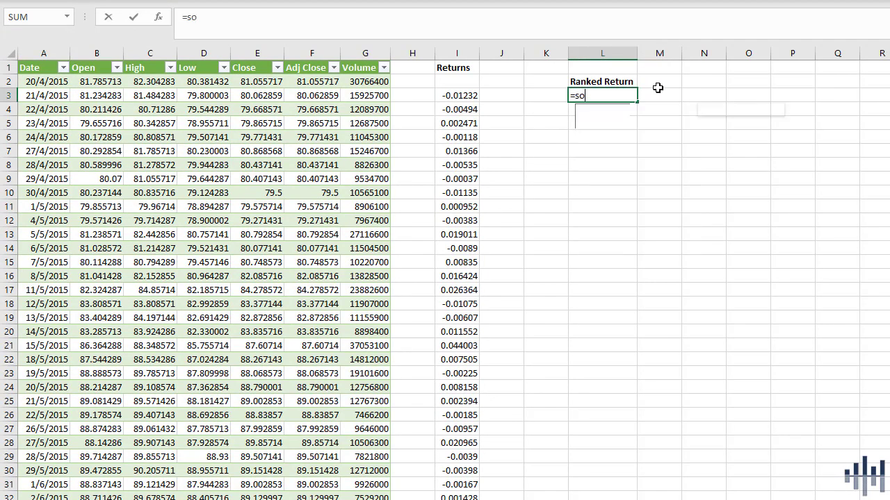
{"action": "key", "text": "Tab"}
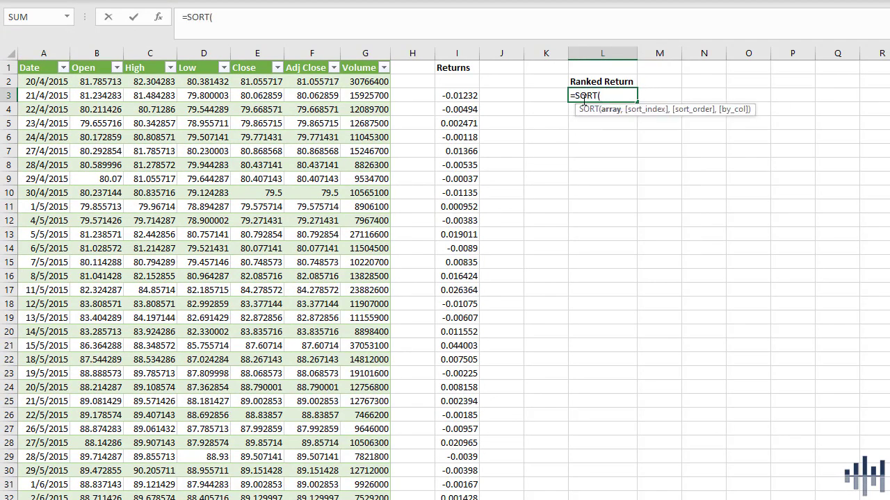
{"action": "left_click", "coordinate": [462, 96]}
{"action": "key", "text": "ctrl+shift+Down"}
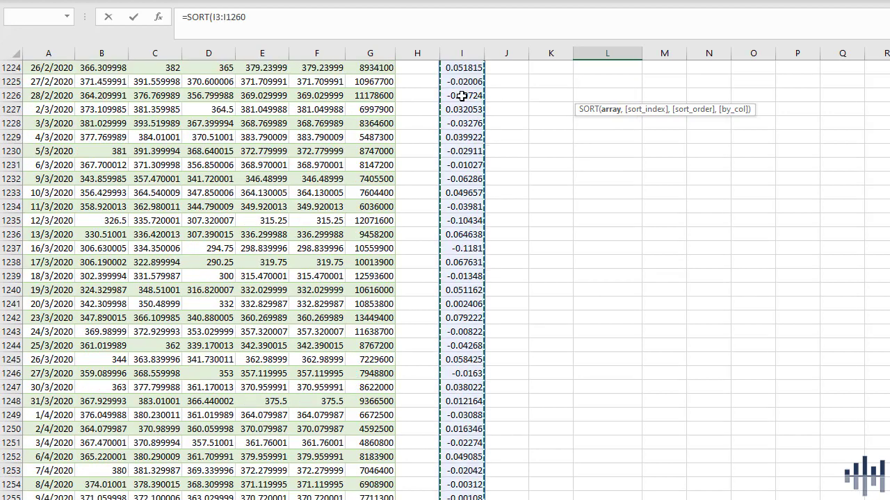
{"action": "type", "text": ","}
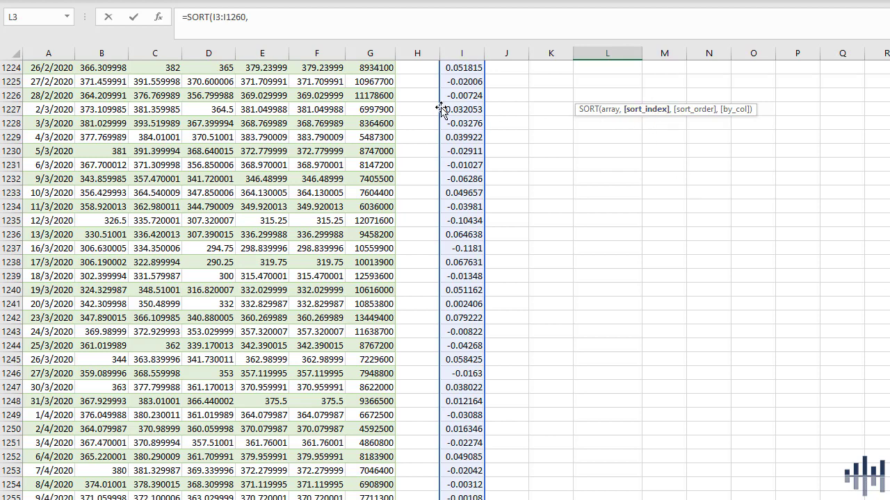
{"action": "type", "text": "1,"}
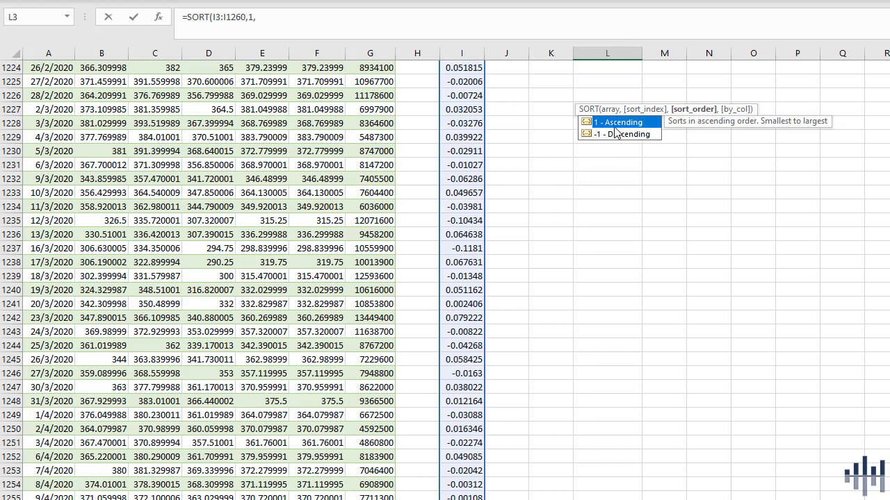
{"action": "type", "text": "1"}
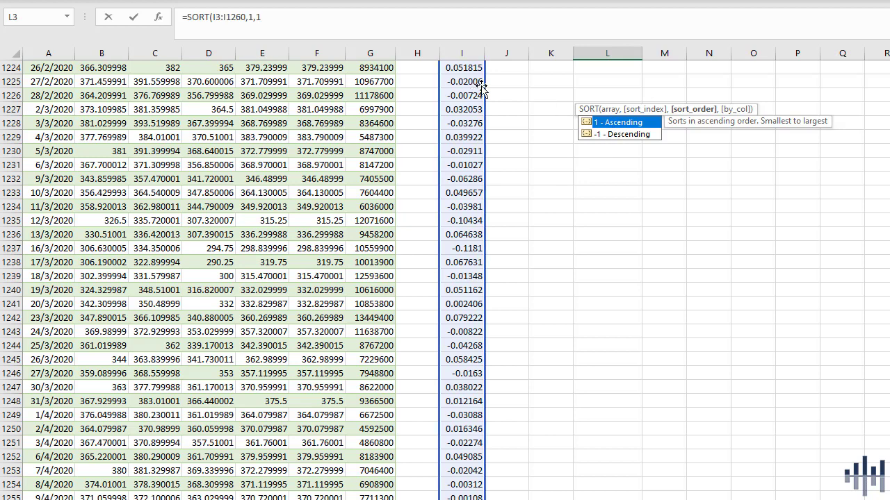
{"action": "type", "text": ","}
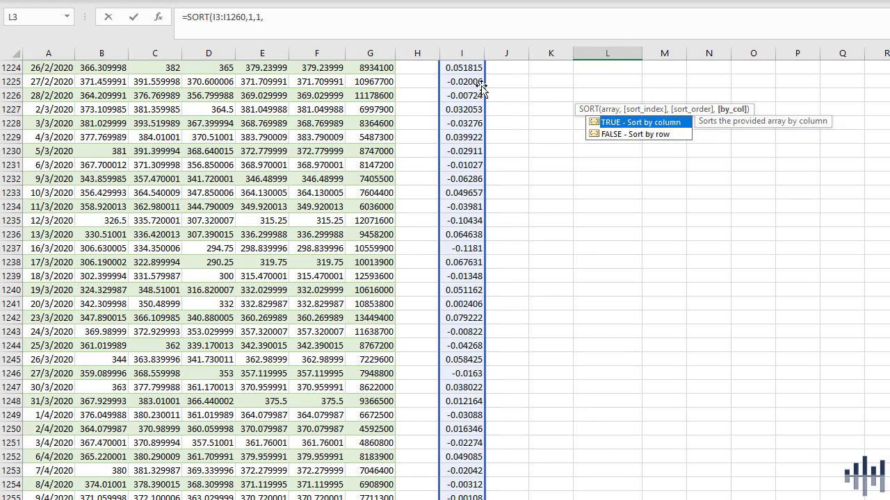
{"action": "key", "text": "Down"}
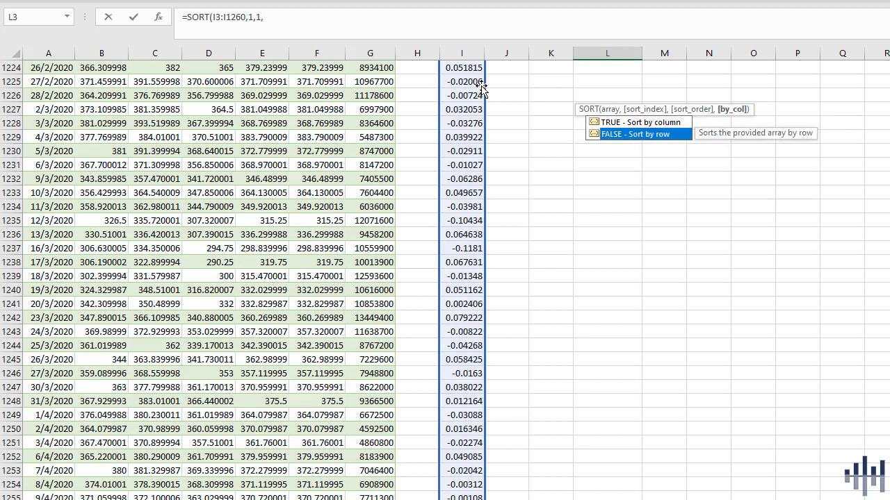
{"action": "key", "text": "Tab"}
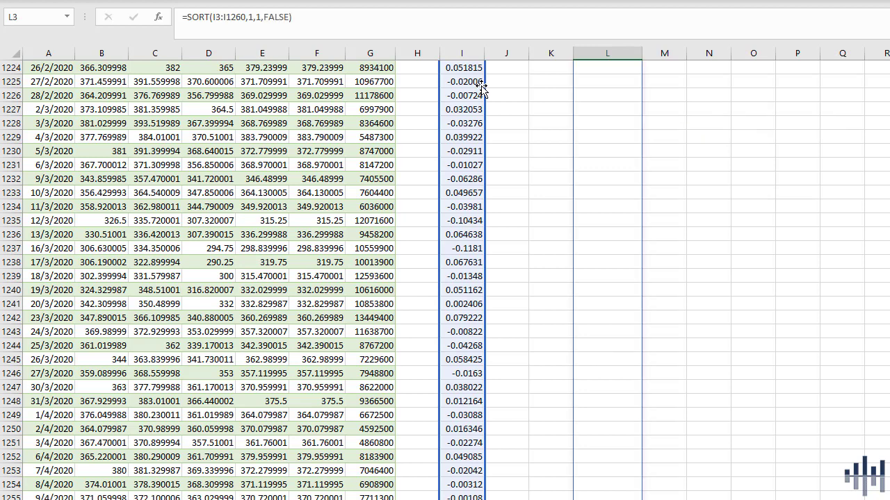
{"action": "key", "text": "Return"}
{"action": "key", "text": "Up"}
{"action": "key", "text": "Up"}
{"action": "key", "text": "Up"}
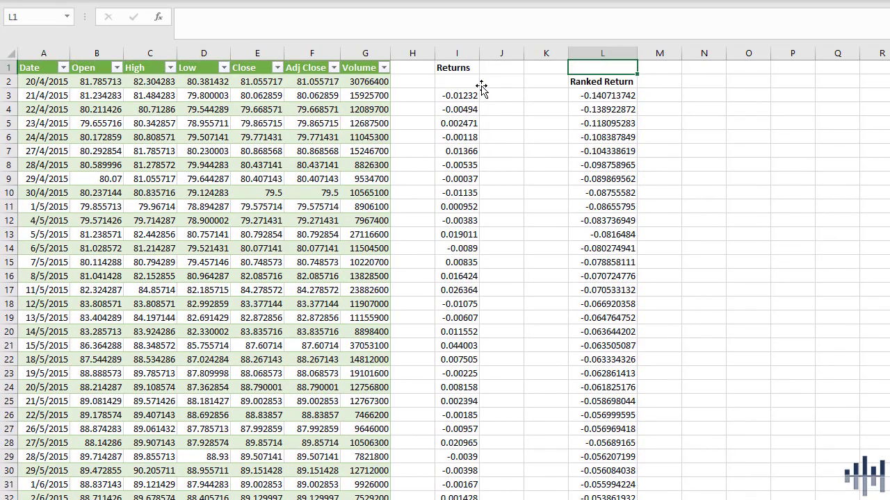
Step: Examine the sorted returns spilled down column L and the formula behind them in L3
{"action": "key", "text": "Down"}
{"action": "key", "text": "Down"}
{"action": "left_click", "coordinate": [660, 110]}
{"action": "left_click_drag", "start_coordinate": [608, 92], "coordinate": [629, 403]}
{"action": "left_click", "coordinate": [720, 236]}
{"action": "left_click", "coordinate": [614, 96]}
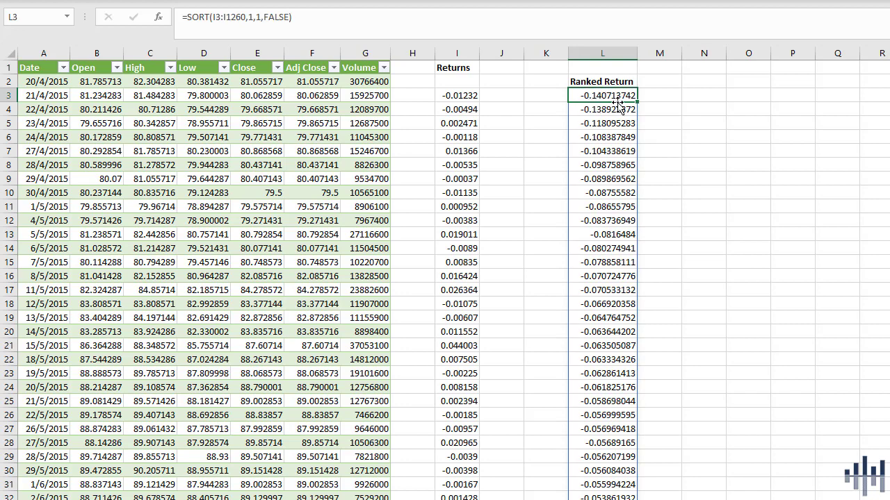
{"action": "left_click", "coordinate": [704, 92]}
Step: Add a bold "Rank" heading in K2
{"action": "left_click", "coordinate": [563, 81]}
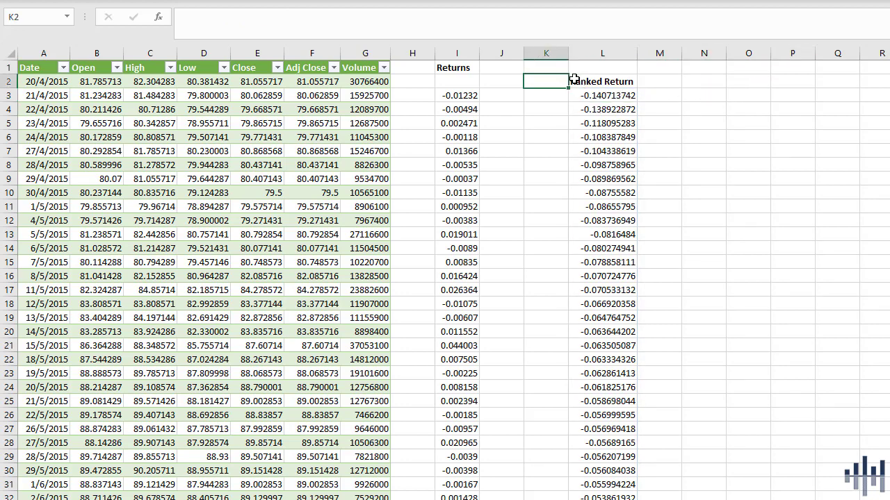
{"action": "type", "text": "Rank"}
{"action": "key", "text": "Return"}
{"action": "key", "text": "Up"}
Step: Enter =RANK.AVG(L3,L3#,1) in K3 to rank the first sorted return in ascending order
{"action": "key", "text": "Down"}
{"action": "type", "text": "=rank"}
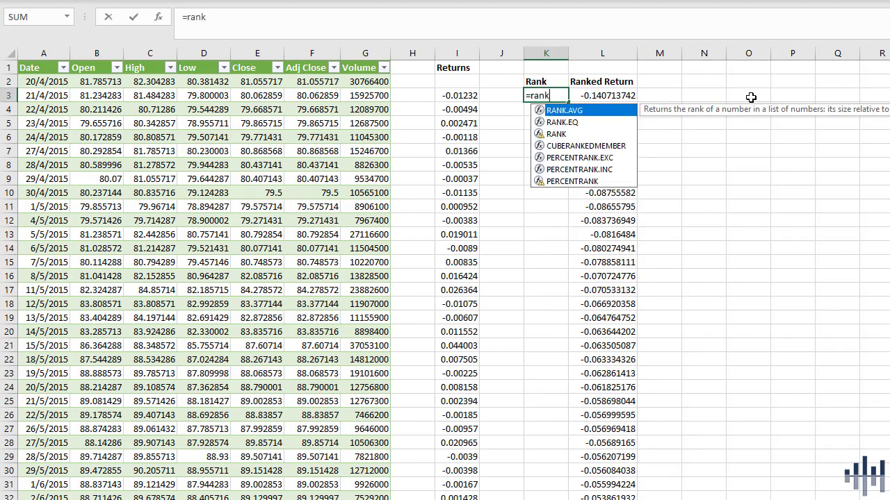
{"action": "key", "text": "Tab"}
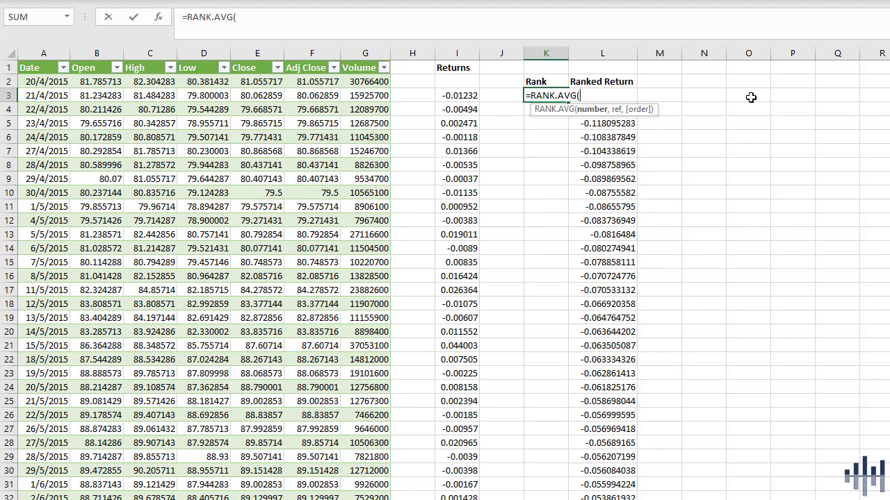
{"action": "key", "text": "Right"}
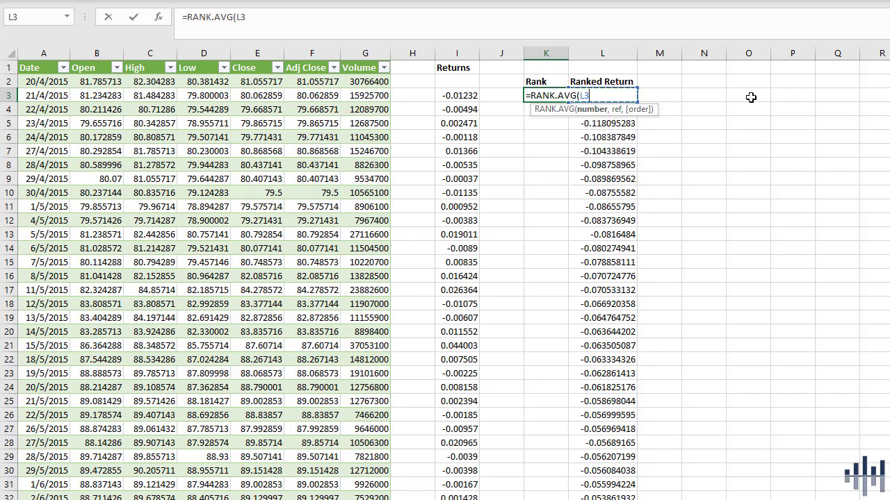
{"action": "type", "text": ","}
{"action": "key", "text": "Right"}
{"action": "key", "text": "ctrl+shift+Down"}
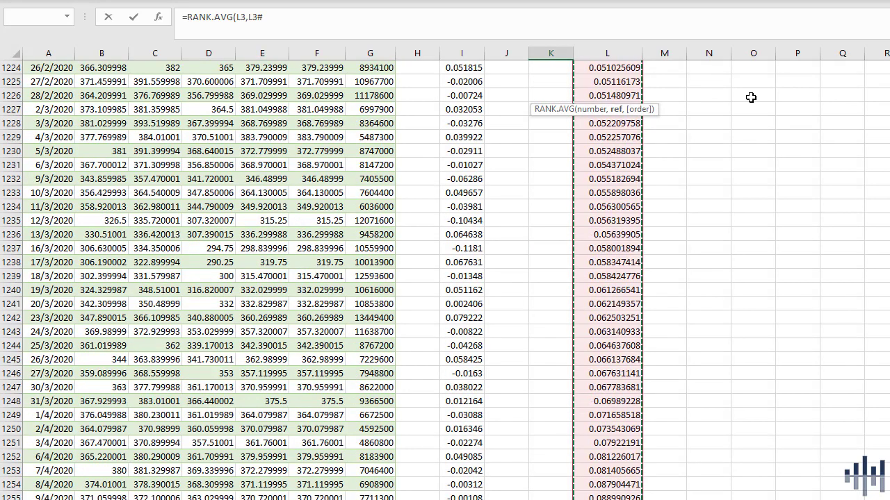
{"action": "type", "text": ","}
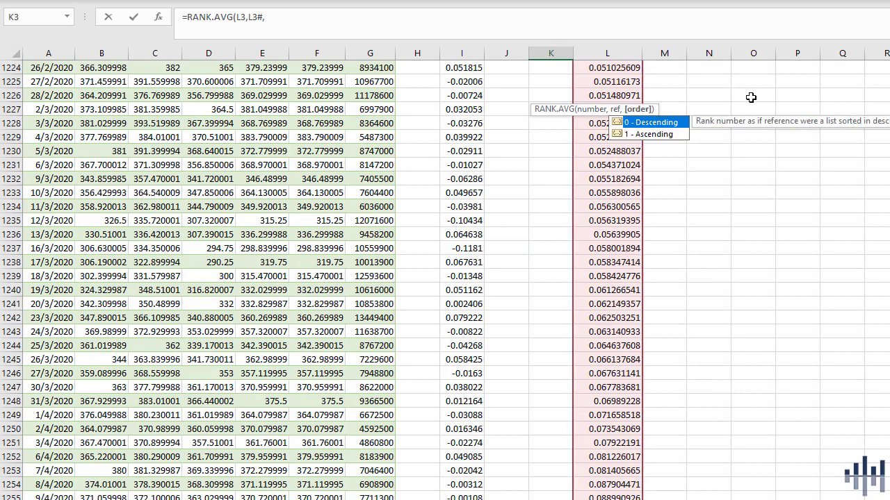
{"action": "type", "text": "1)"}
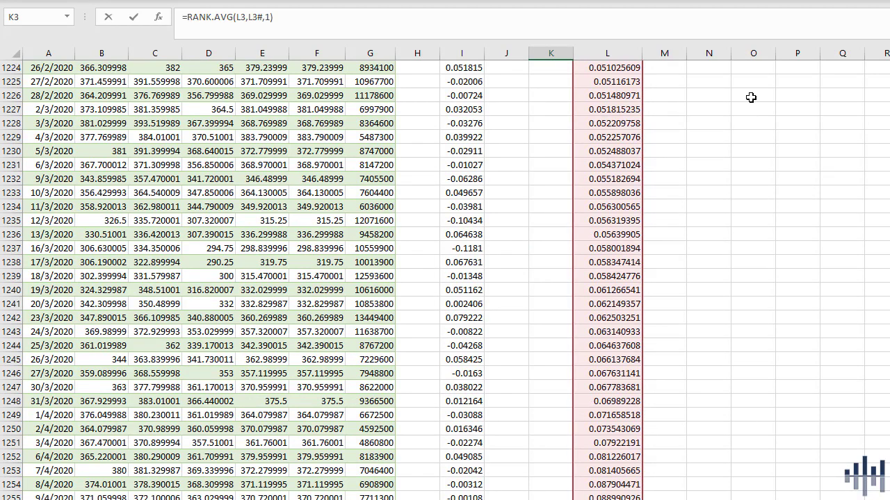
{"action": "key", "text": "ctrl+Return"}
{"action": "scroll", "coordinate": [751, 97], "scroll_direction": "up", "scroll_amount": 1}
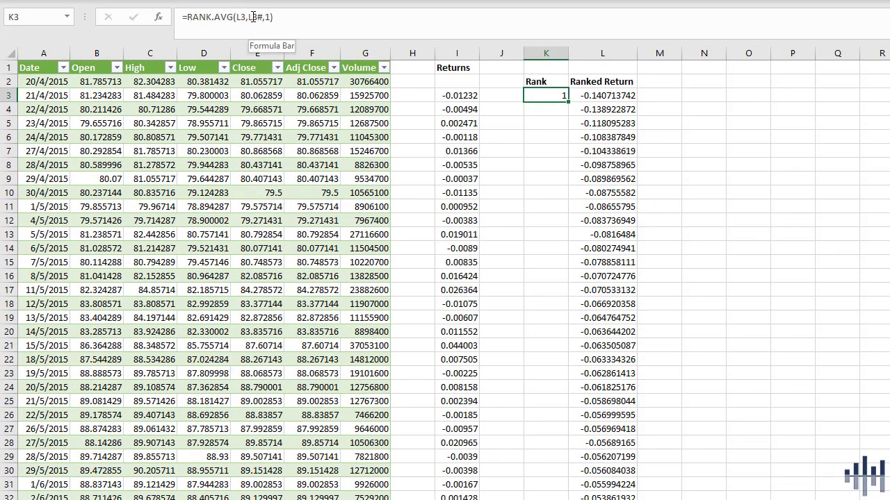
Step: Make the spill reference in K3's rank formula absolute as $L$3# and fill the formula down column K to K1260
{"action": "left_click", "coordinate": [252, 17]}
{"action": "key", "text": "F4"}
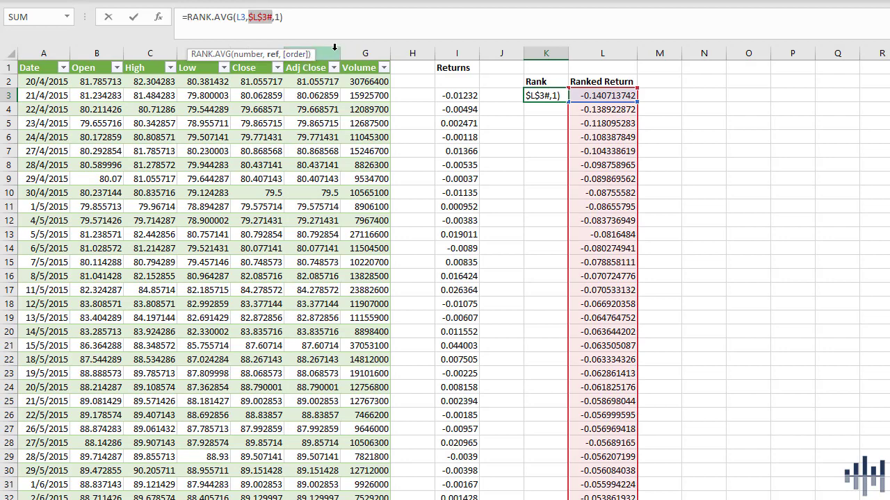
{"action": "key", "text": "ctrl+Return"}
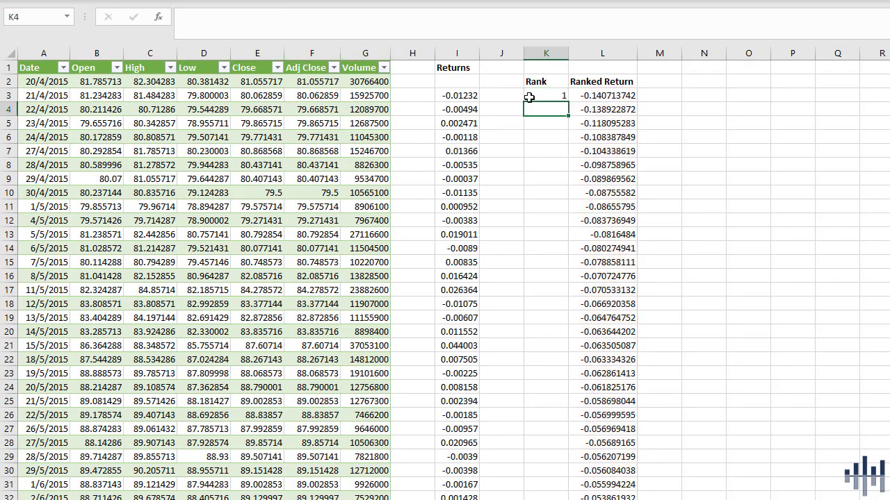
{"action": "double_click", "coordinate": [569, 103]}
Step: Examine the ranks in column K from the first row to the last data row and back
{"action": "left_click_drag", "start_coordinate": [549, 102], "coordinate": [568, 393]}
{"action": "left_click_drag", "start_coordinate": [553, 99], "coordinate": [558, 323]}
{"action": "scroll", "coordinate": [554, 333], "scroll_direction": "down", "scroll_amount": 2}
{"action": "left_click", "coordinate": [556, 323]}
{"action": "key", "text": "ctrl+Down"}
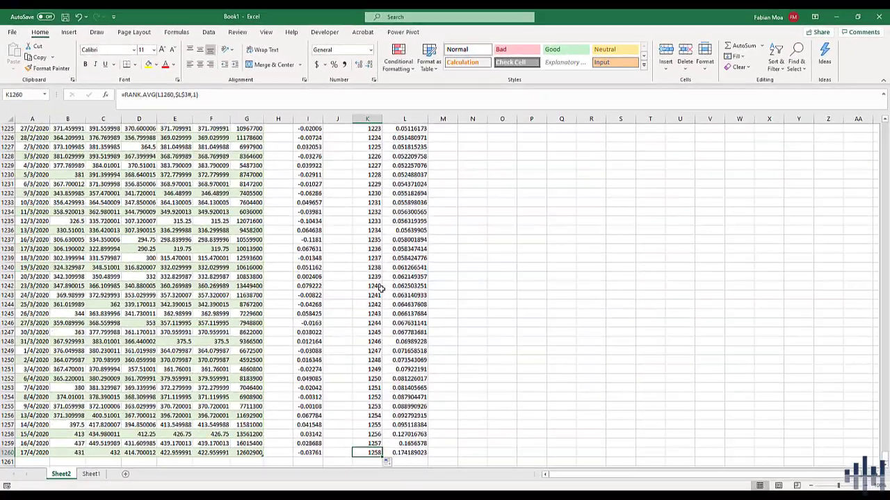
{"action": "key", "text": "ctrl+Up"}
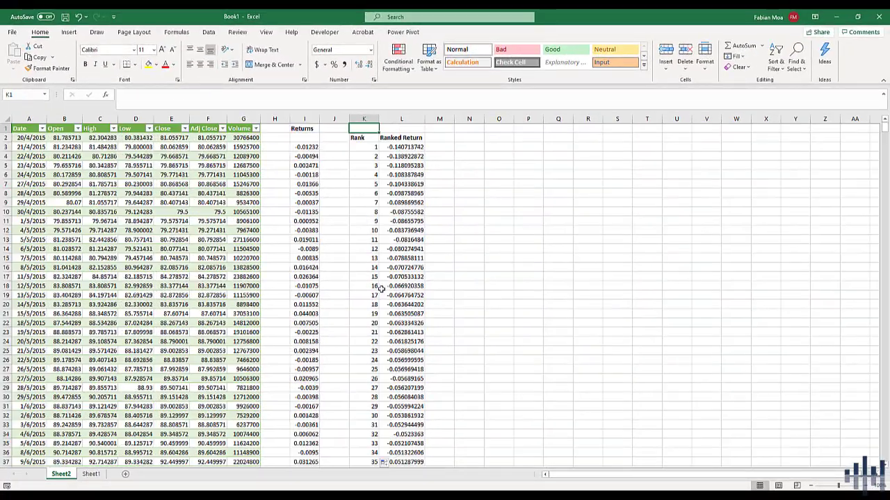
{"action": "key", "text": "Down"}
{"action": "key", "text": "ctrl+shift+Down"}
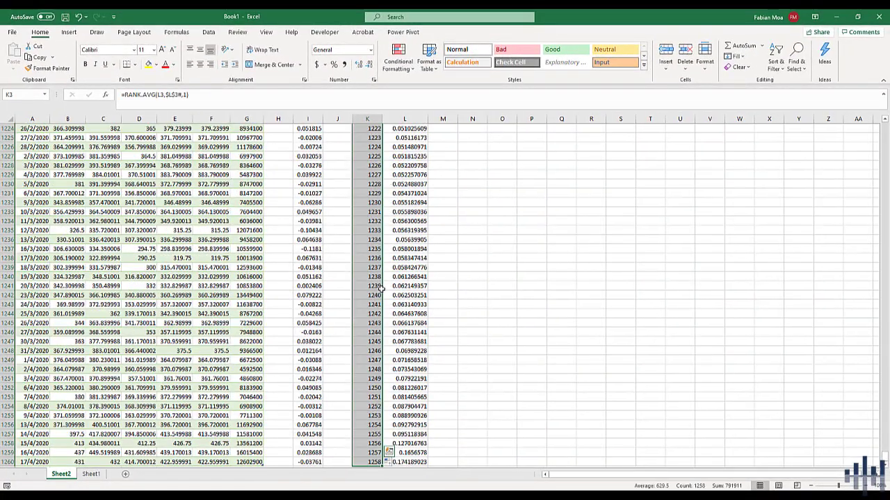
{"action": "key", "text": "ctrl+Up"}
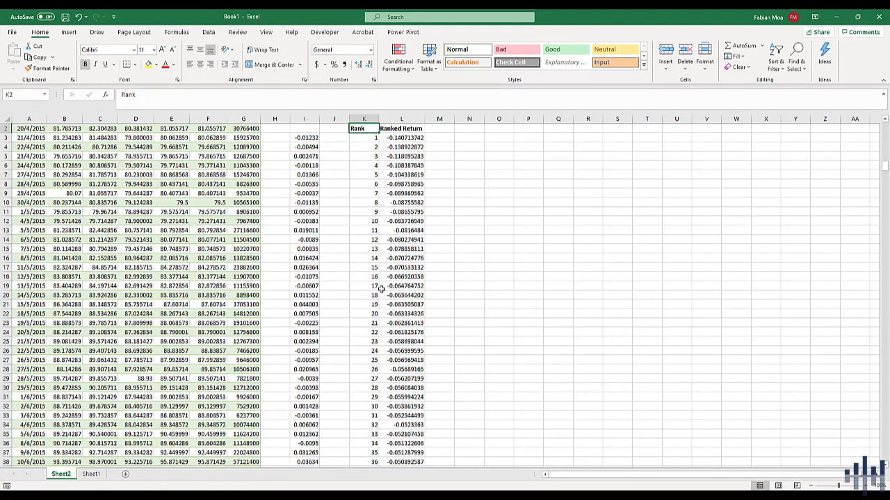
{"action": "key", "text": "Up"}
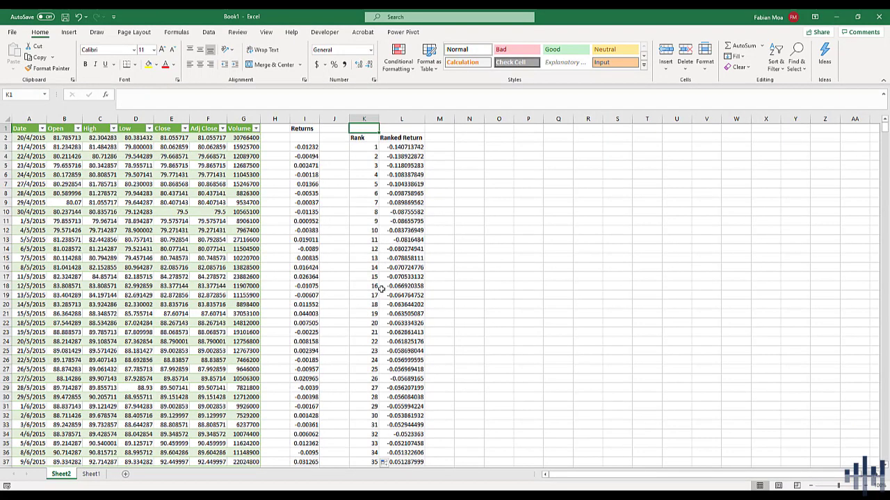
Step: Label N2 "p" and enter 5% beside it in O2
{"action": "key", "text": "Down"}
{"action": "key", "text": "Right"}
{"action": "key", "text": "Right"}
{"action": "key", "text": "Right"}
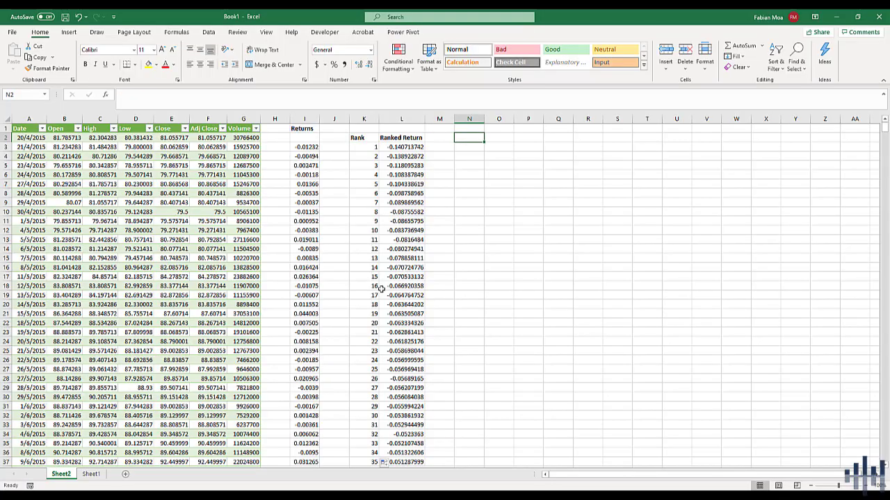
{"action": "type", "text": "p"}
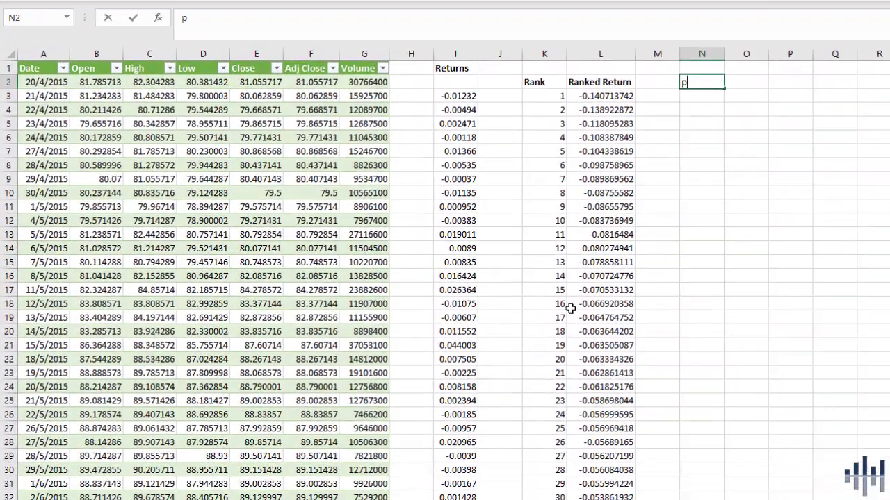
{"action": "key", "text": "Right"}
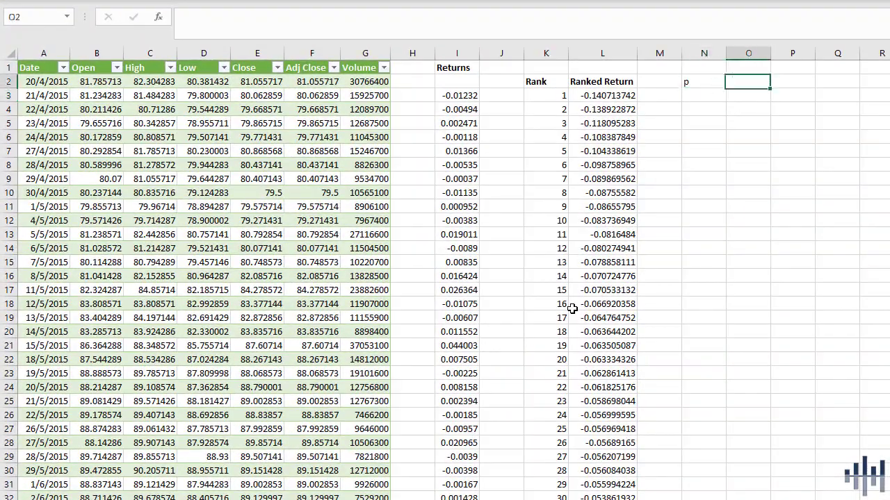
{"action": "type", "text": "5%"}
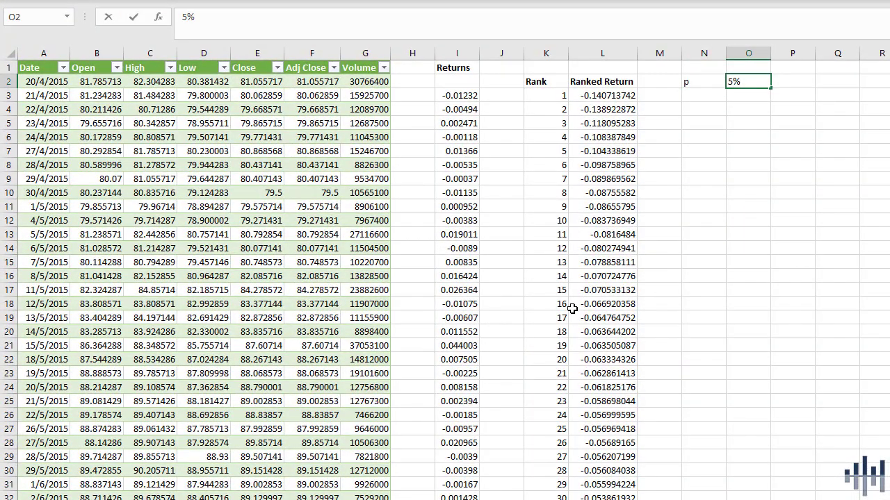
{"action": "key", "text": "Return"}
Step: Label N3 "Count" and count the ranked returns with =COUNT(L:L) in O3
{"action": "key", "text": "Left"}
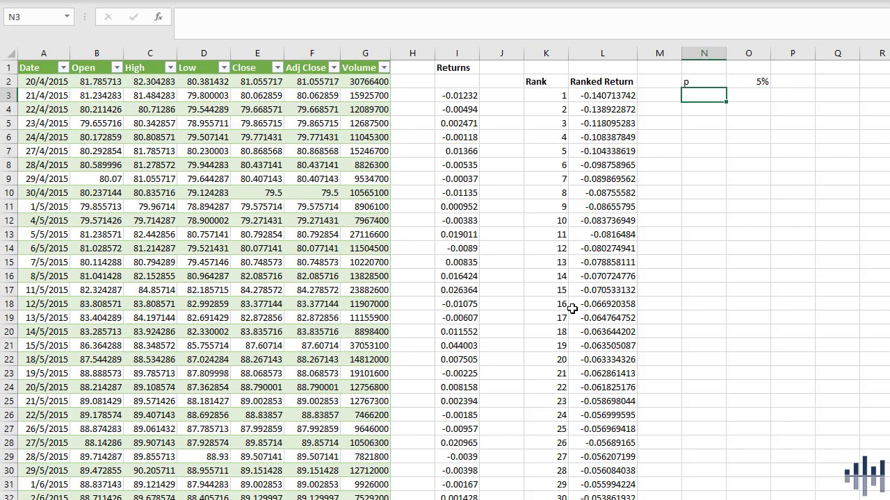
{"action": "type", "text": "Count"}
{"action": "key", "text": "Right"}
{"action": "type", "text": "=cou"}
{"action": "key", "text": "Tab"}
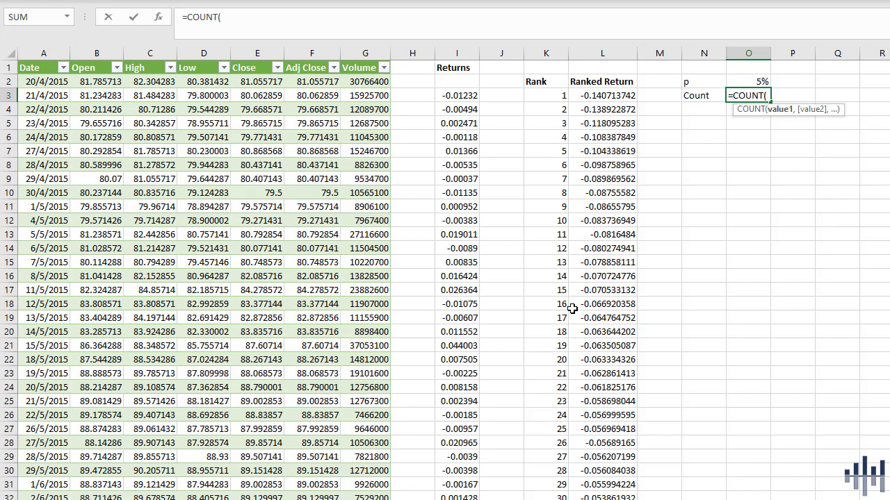
{"action": "left_click", "coordinate": [611, 53]}
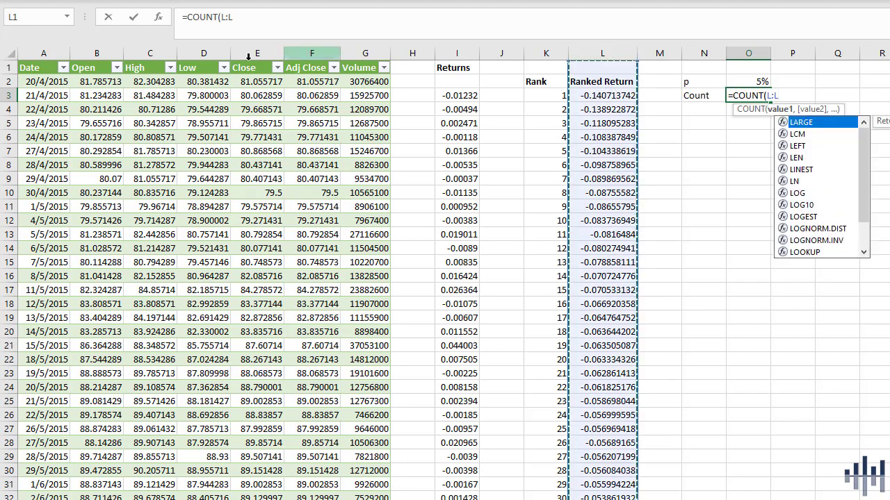
{"action": "type", "text": ")"}
{"action": "key", "text": "Return"}
{"action": "key", "text": "Up"}
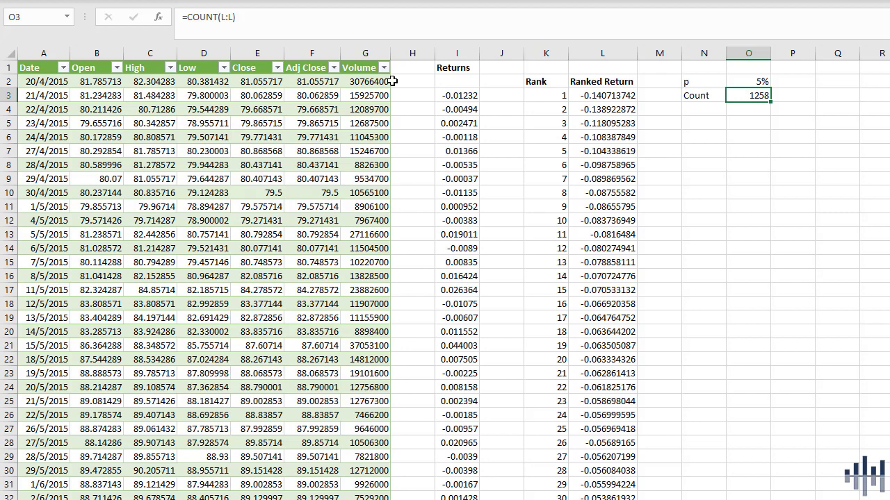
{"action": "key", "text": "Up"}
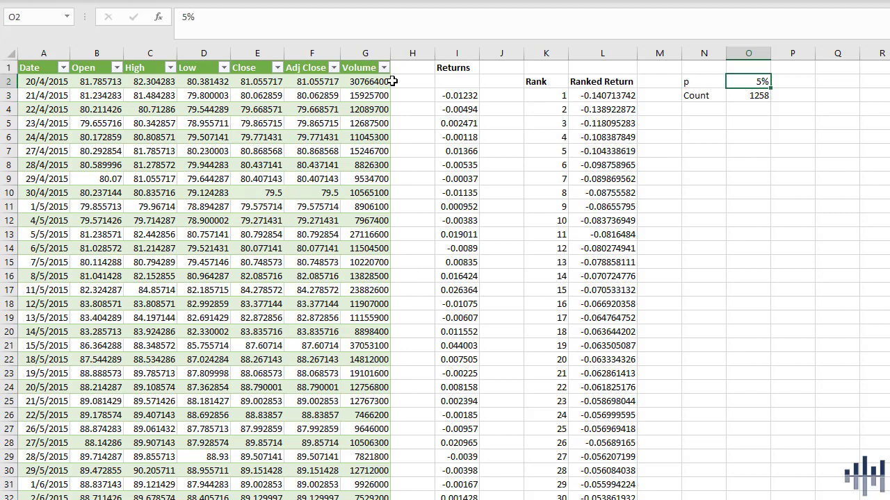
Step: Label N4 "Location" and multiply p by the count with =O2*O3 in O4
{"action": "key", "text": "Down"}
{"action": "key", "text": "Down"}
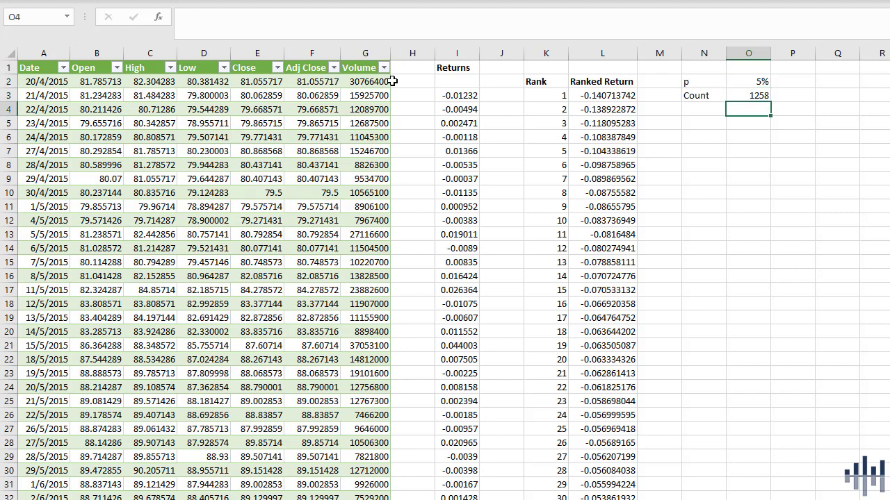
{"action": "key", "text": "Left"}
{"action": "type", "text": "Location"}
{"action": "key", "text": "Tab"}
{"action": "type", "text": "="}
{"action": "key", "text": "Up"}
{"action": "key", "text": "Up"}
{"action": "type", "text": "*"}
{"action": "key", "text": "Up"}
{"action": "key", "text": "Return"}
{"action": "key", "text": "Up"}
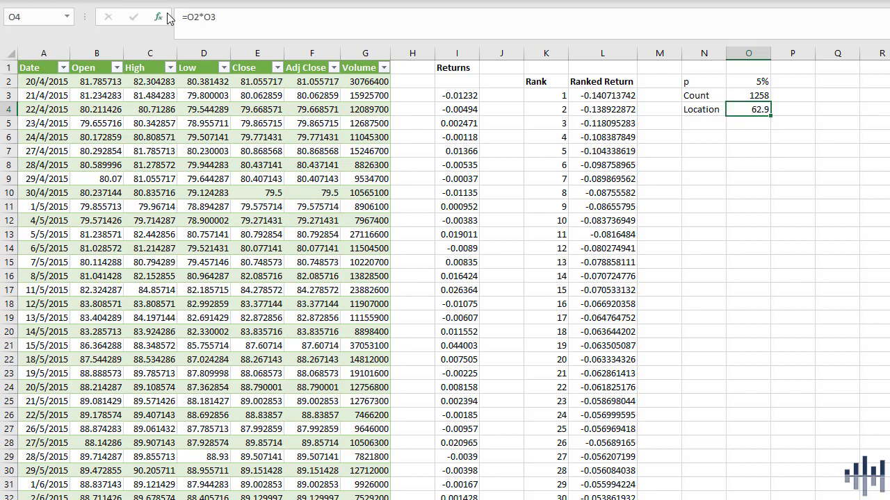
Step: Round the Location formula in O4 to a whole number with =ROUND(O2*O3,0)
{"action": "left_click", "coordinate": [191, 15]}
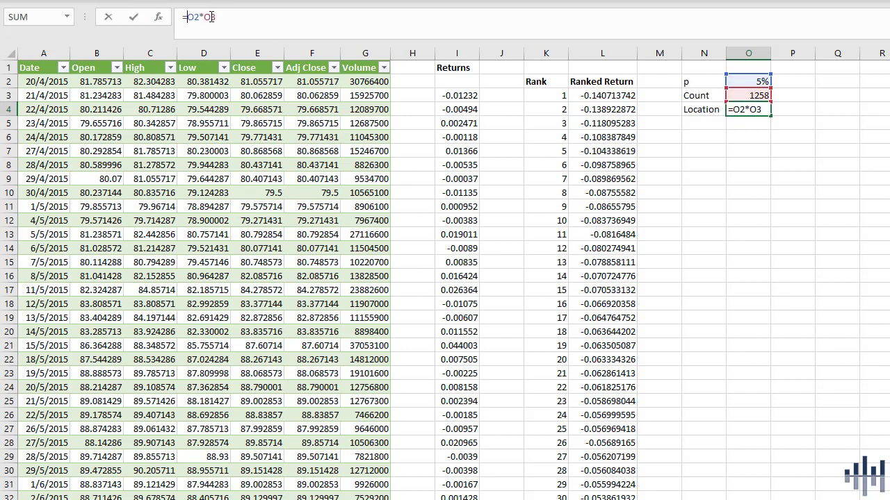
{"action": "type", "text": "roun"}
{"action": "key", "text": "Tab"}
{"action": "left_click", "coordinate": [272, 12]}
{"action": "type", "text": ",0)"}
{"action": "key", "text": "Return"}
{"action": "key", "text": "Up"}
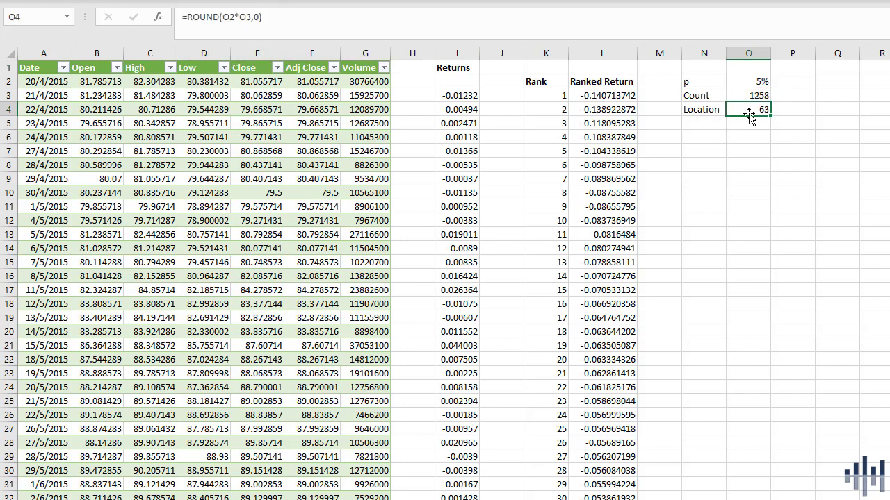
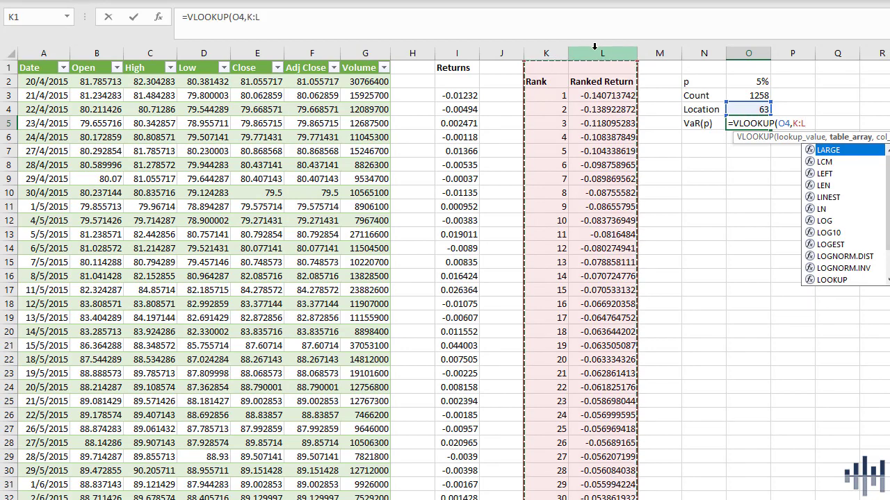
Step: Complete the VaR(p) formula in O5 as =VLOOKUP(O4,K:L,2,0), returning the second column with an exact match
{"action": "type", "text": ","}
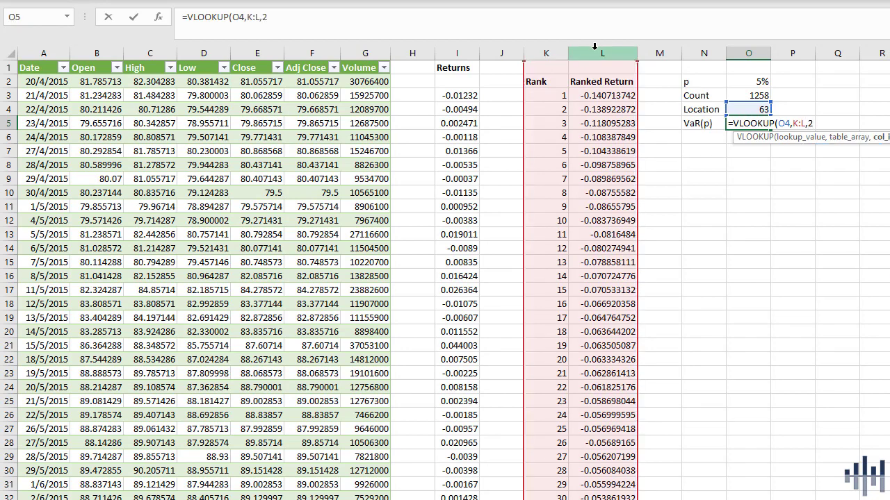
{"action": "type", "text": "2,"}
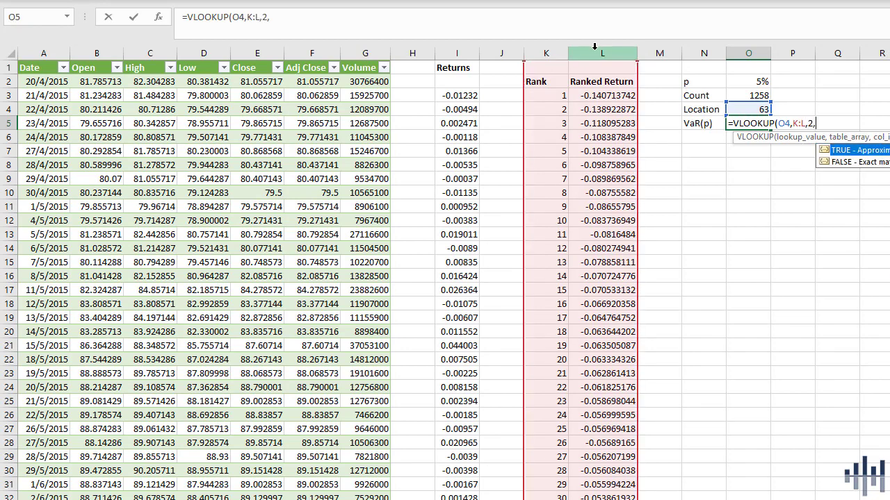
{"action": "type", "text": "0)"}
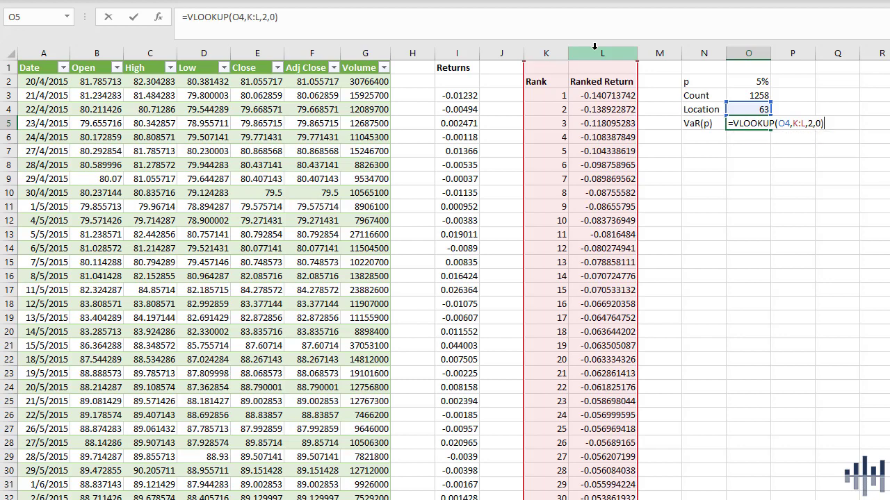
{"action": "key", "text": "Return"}
{"action": "key", "text": "Up"}
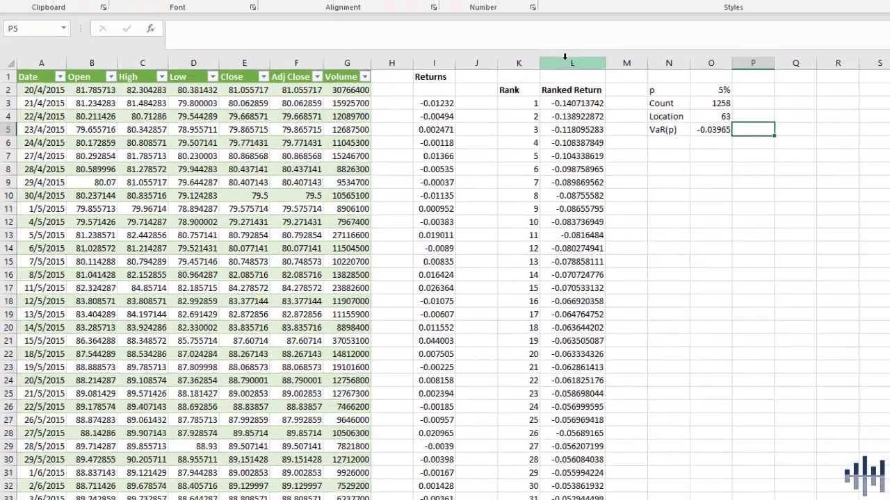
Step: Calculate the VaR alternatively in P5 with =XLOOKUP(O4,K:K,L:L,"N/A",0,1)
{"action": "key", "text": "Right"}
{"action": "type", "text": "=xloo"}
{"action": "key", "text": "Tab"}
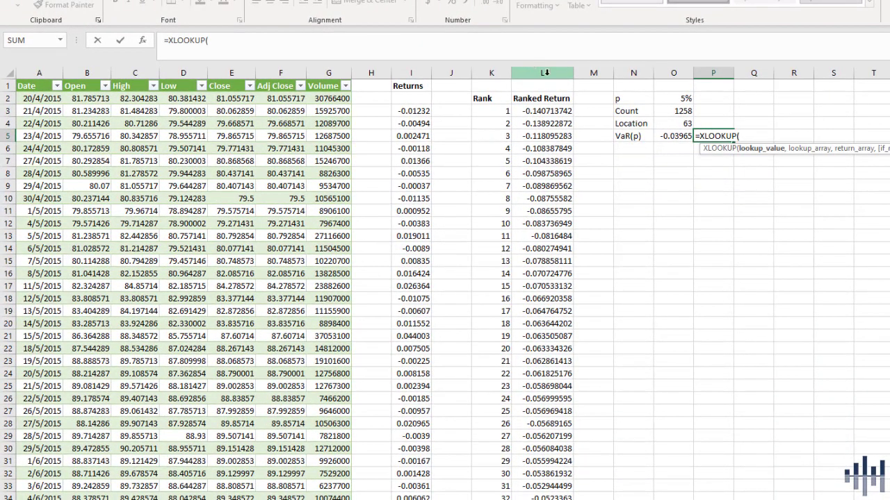
{"action": "left_click", "coordinate": [676, 124]}
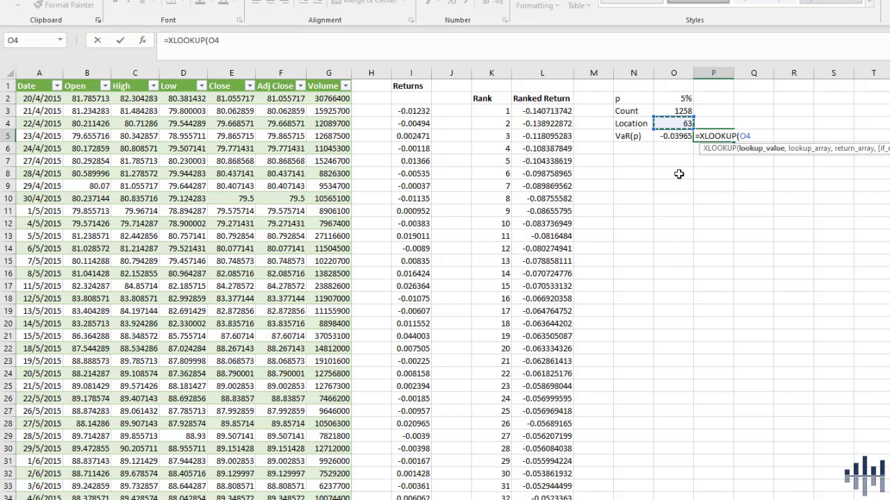
{"action": "type", "text": ","}
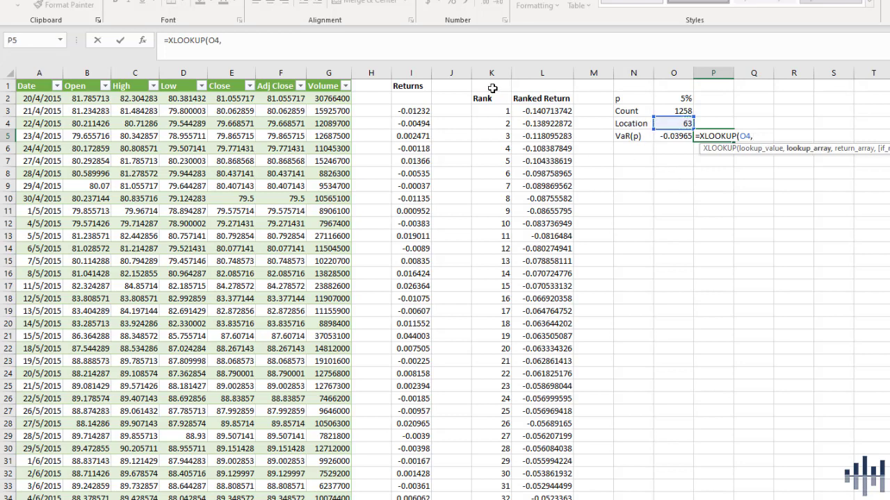
{"action": "left_click", "coordinate": [503, 72]}
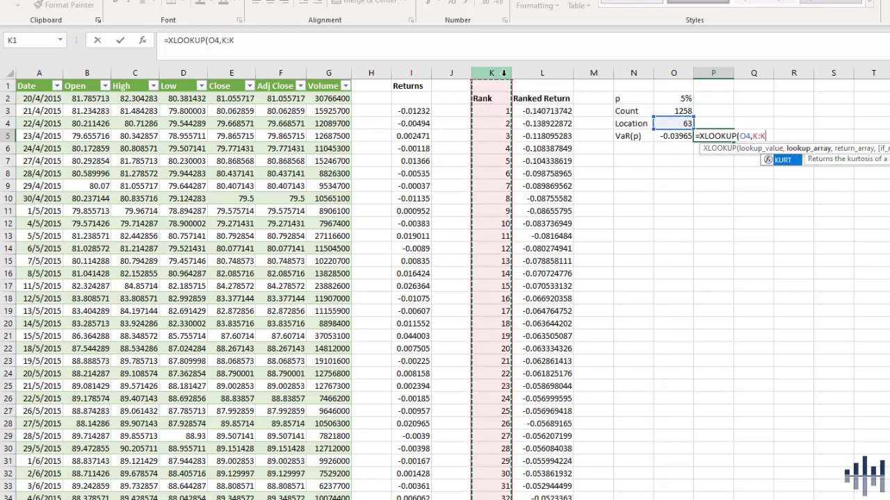
{"action": "type", "text": ","}
{"action": "left_click", "coordinate": [540, 69]}
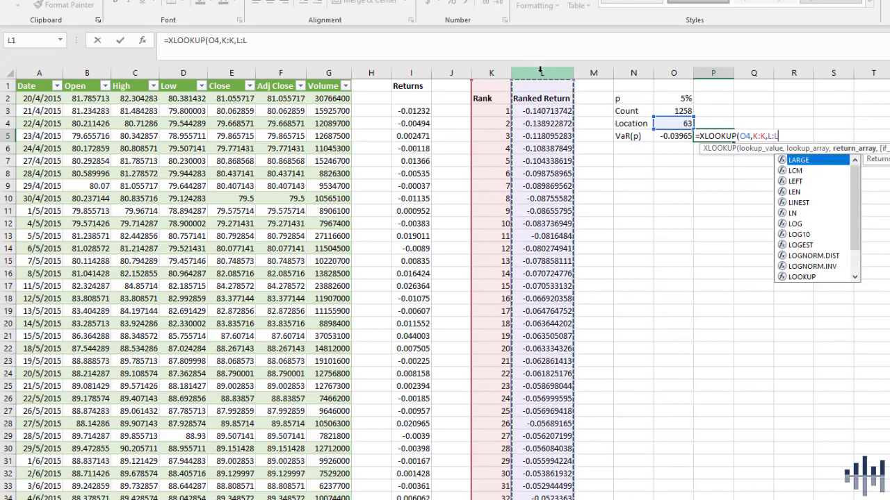
{"action": "type", "text": ","}
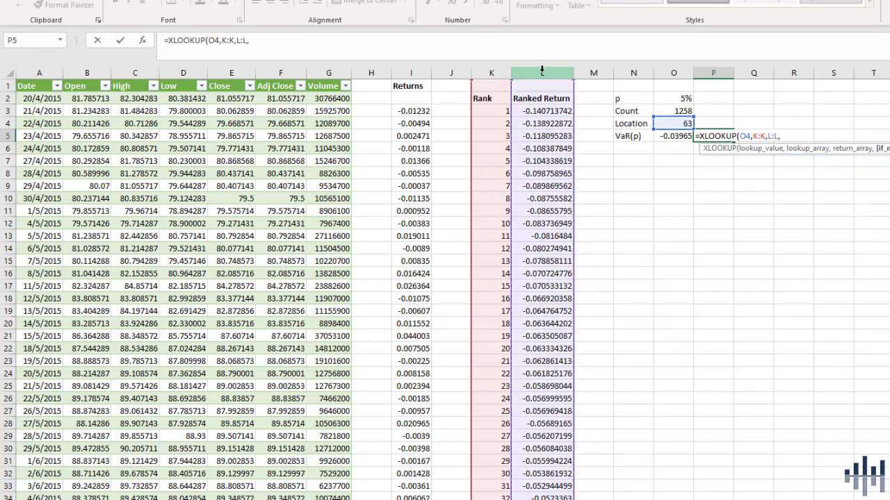
{"action": "type", "text": "\"N/A\",0"}
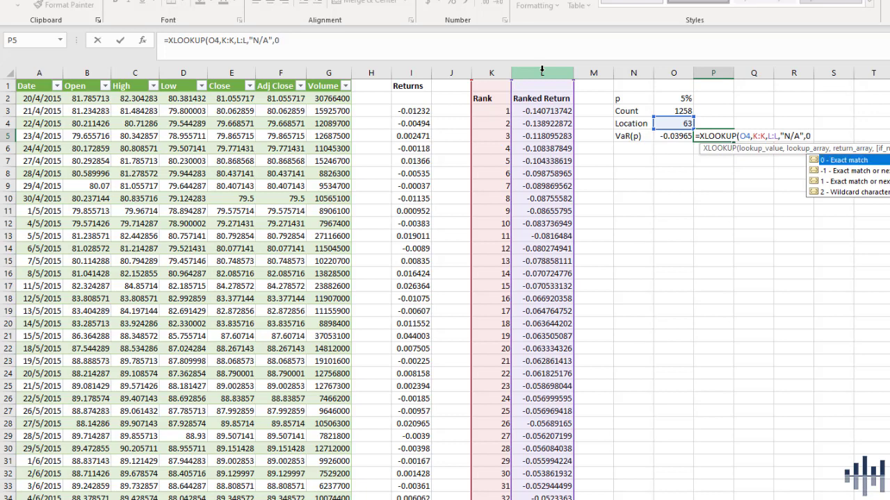
{"action": "type", "text": ",1"}
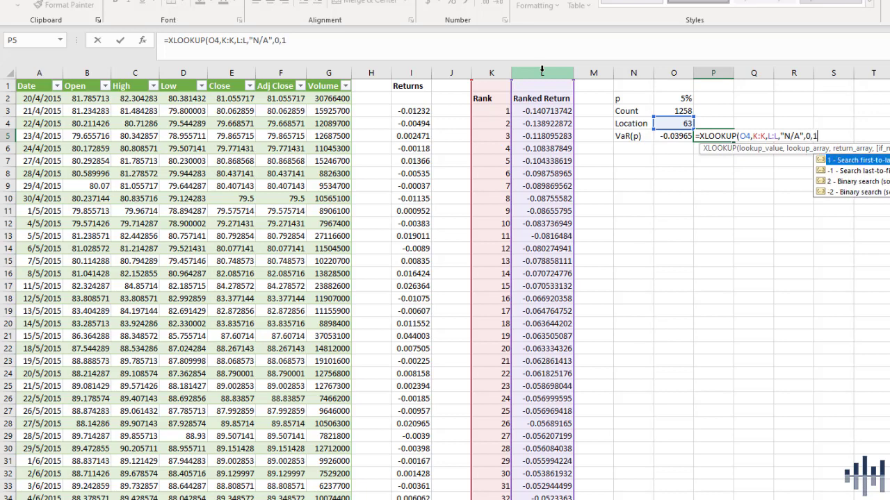
{"action": "type", "text": ")"}
{"action": "key", "text": "ctrl+Return"}
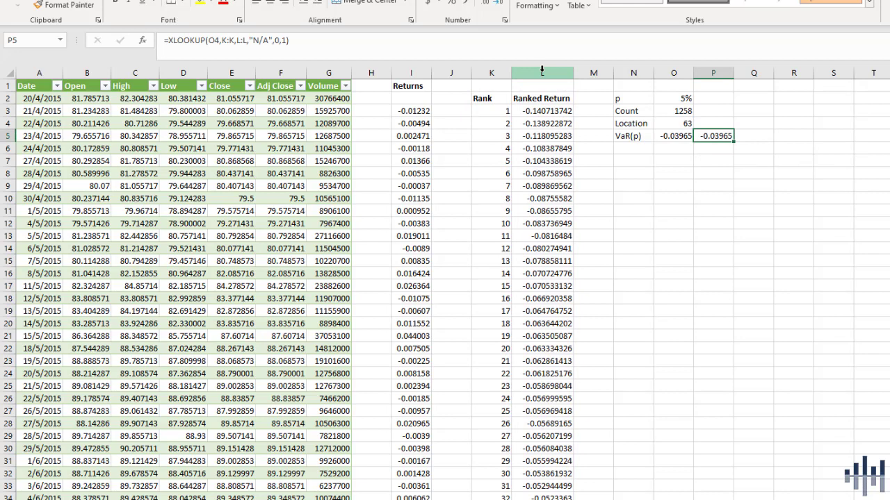
Step: Calculate the VaR a third way in Q5 with =SMALL(L:L,O4)
{"action": "key", "text": "Right"}
{"action": "type", "text": "=smal"}
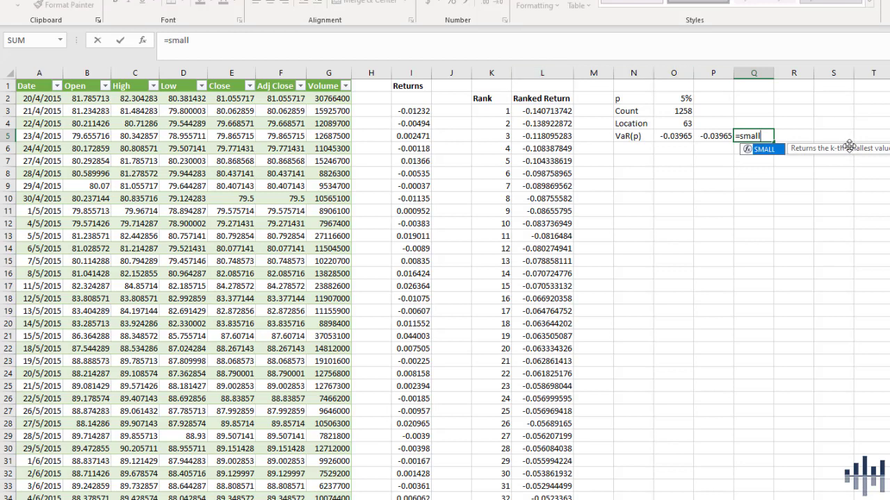
{"action": "type", "text": "l"}
{"action": "key", "text": "Tab"}
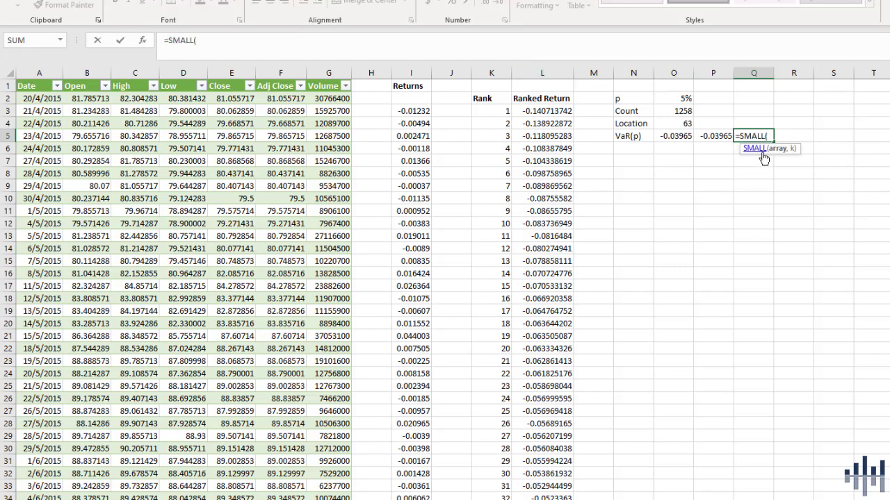
{"action": "left_click", "coordinate": [542, 72]}
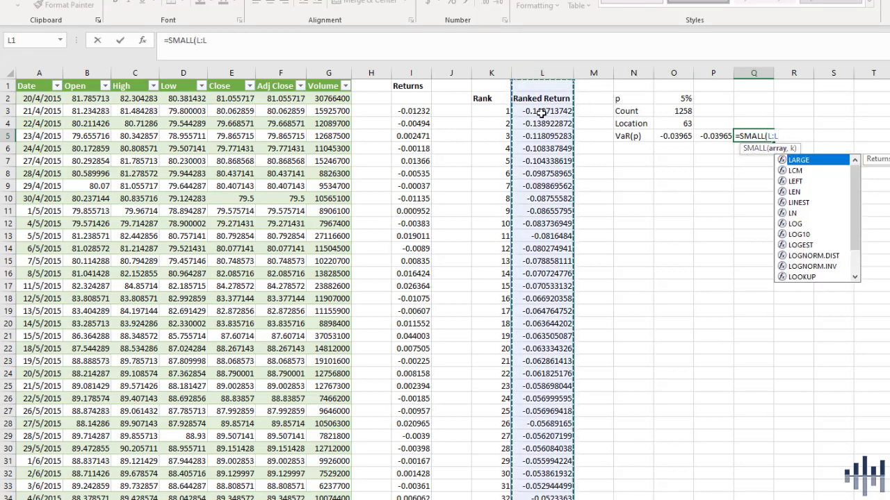
{"action": "type", "text": ","}
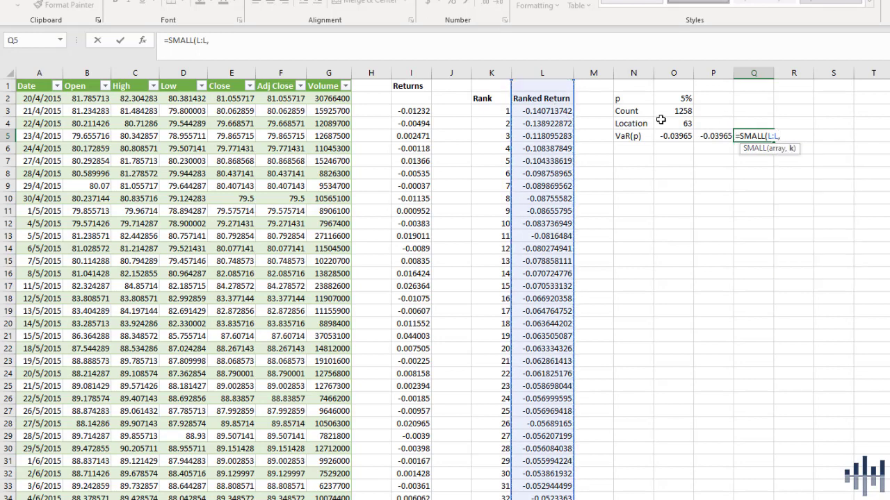
{"action": "left_click", "coordinate": [666, 122]}
{"action": "type", "text": ")"}
{"action": "key", "text": "ctrl+Return"}
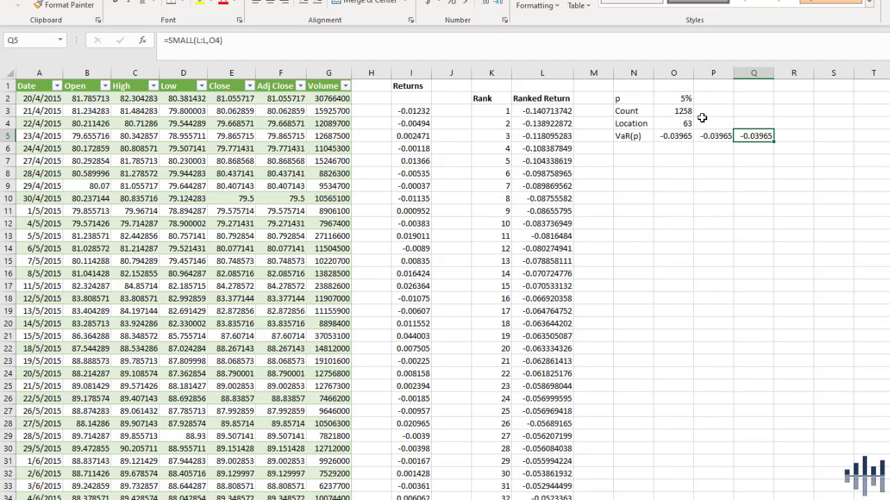
Step: Clear the alternative VaR formulas from P5:Q5
{"action": "key", "text": "shift+Left"}
{"action": "key", "text": "Delete"}
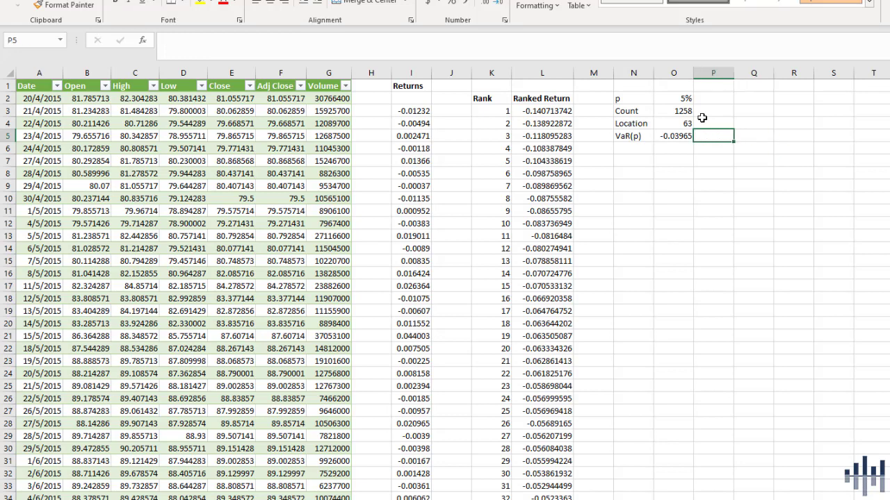
Step: Label N6 "CVaR(p)" below the VaR(p) label
{"action": "key", "text": "Left"}
{"action": "key", "text": "Left"}
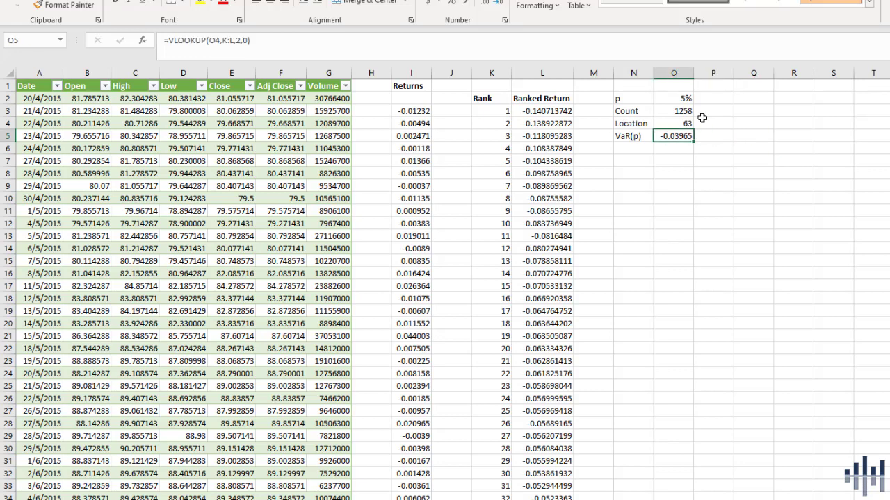
{"action": "key", "text": "Left"}
{"action": "key", "text": "Down"}
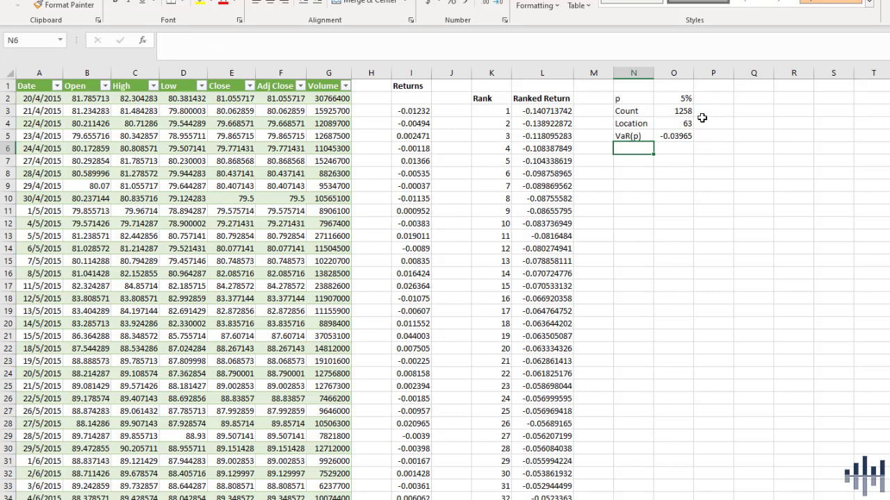
{"action": "type", "text": "CVaR(p"}
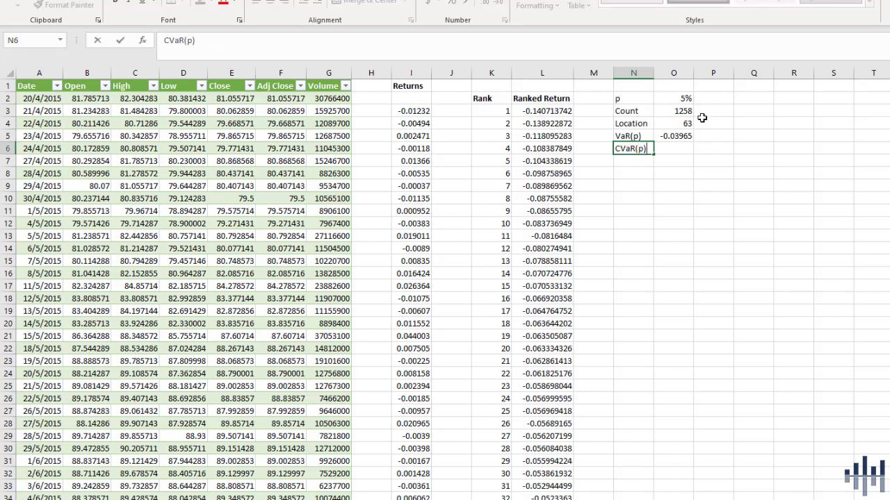
{"action": "key", "text": "Return"}
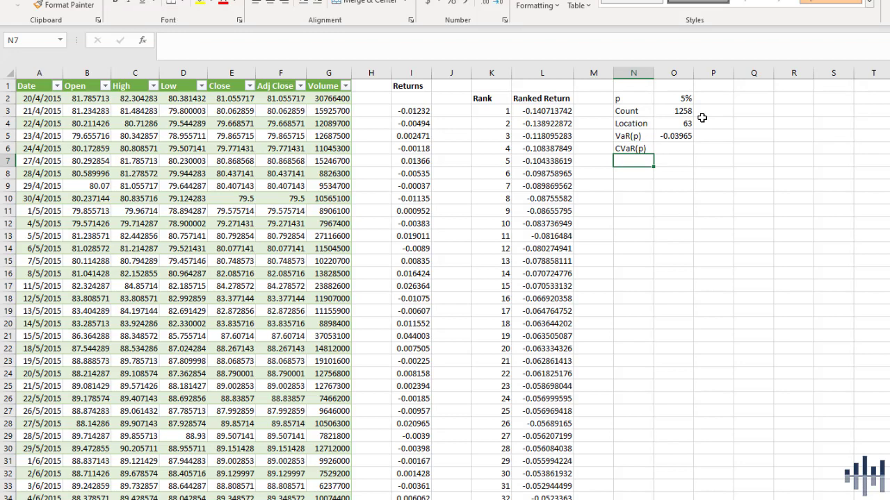
Step: Examine the ranked returns worse than the VaR, selecting L3:L64 in the Ranked Return column
{"action": "left_click", "coordinate": [645, 149]}
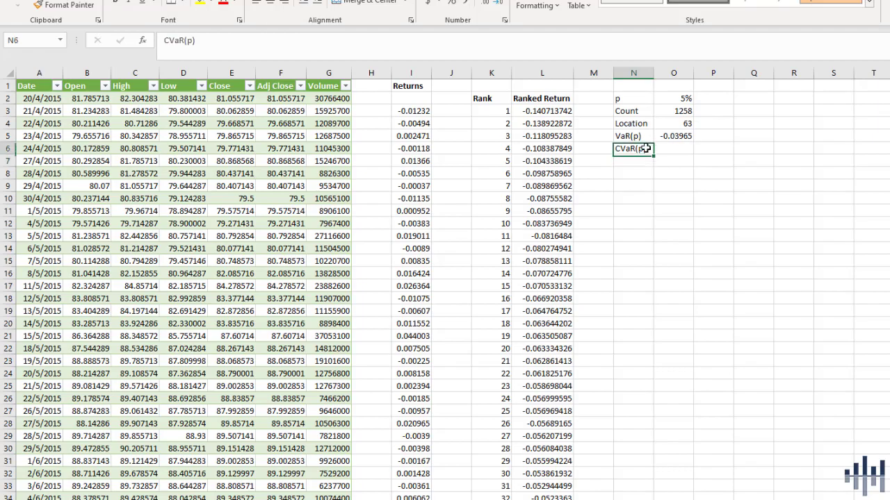
{"action": "left_click", "coordinate": [671, 137]}
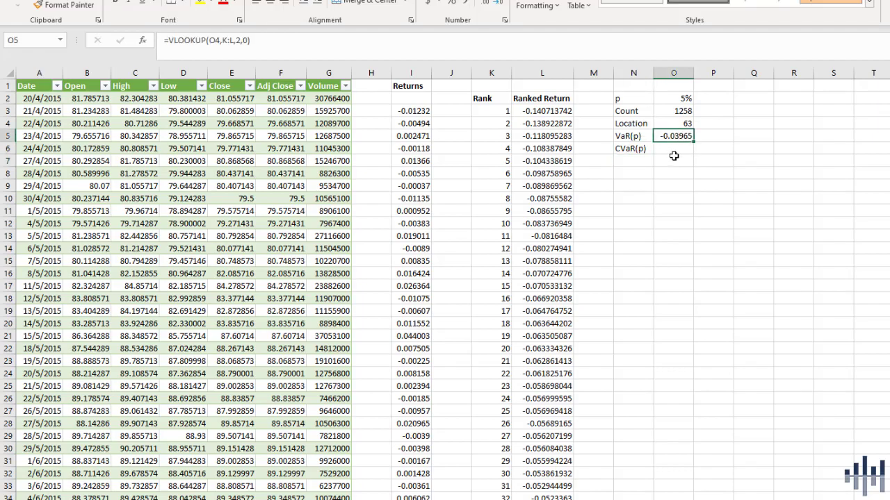
{"action": "scroll", "coordinate": [511, 309], "scroll_direction": "down", "scroll_amount": 7}
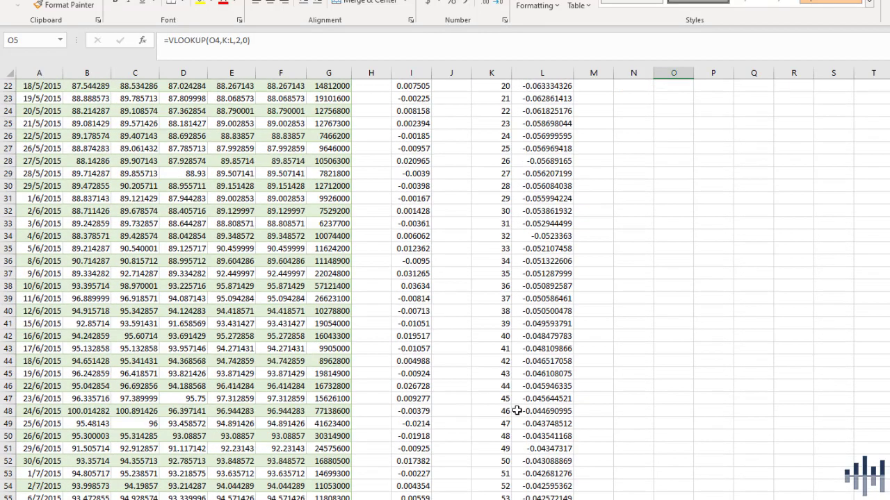
{"action": "scroll", "coordinate": [516, 411], "scroll_direction": "down", "scroll_amount": 8}
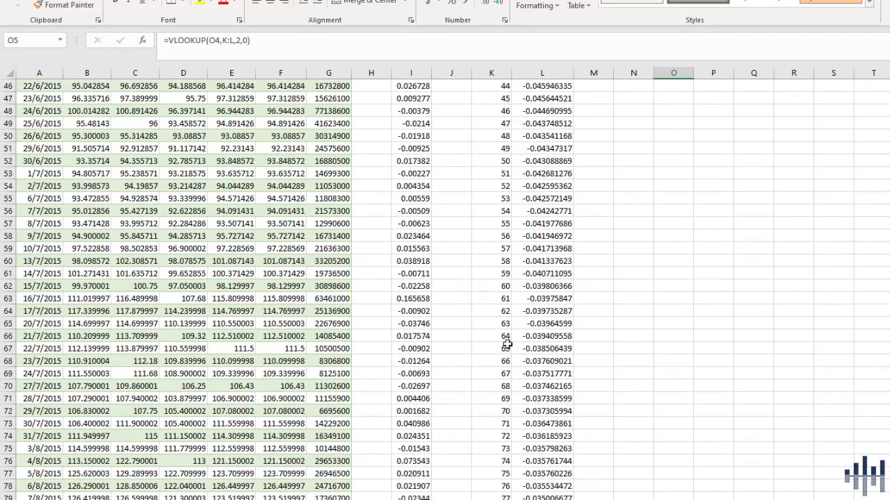
{"action": "left_click_drag", "start_coordinate": [507, 323], "coordinate": [561, 225]}
{"action": "scroll", "coordinate": [561, 227], "scroll_direction": "up", "scroll_amount": 4}
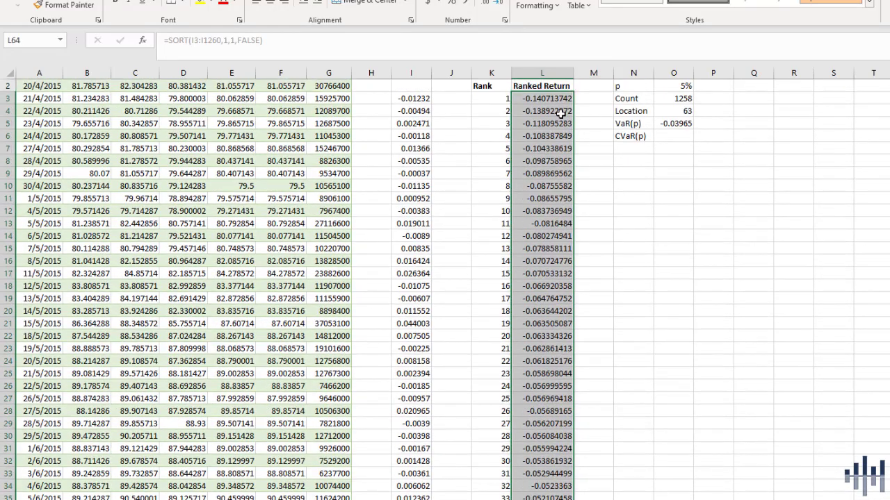
{"action": "scroll", "coordinate": [542, 259], "scroll_direction": "down", "scroll_amount": 11}
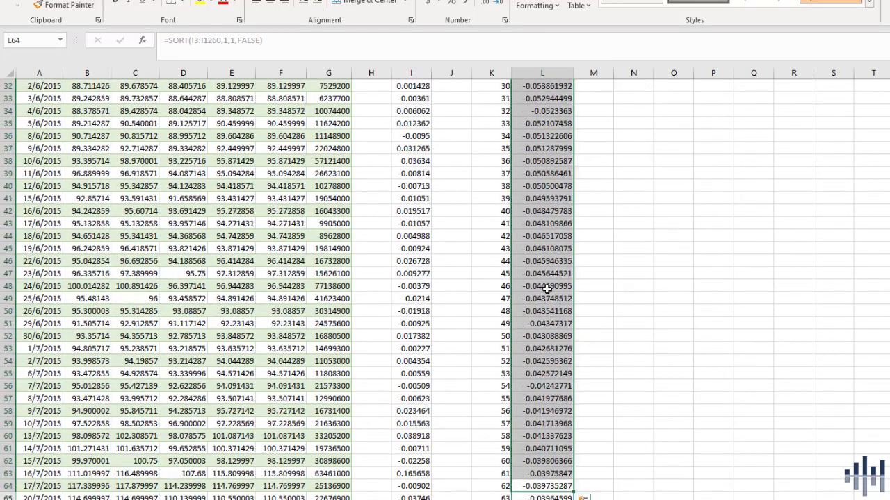
{"action": "scroll", "coordinate": [524, 309], "scroll_direction": "up", "scroll_amount": 11}
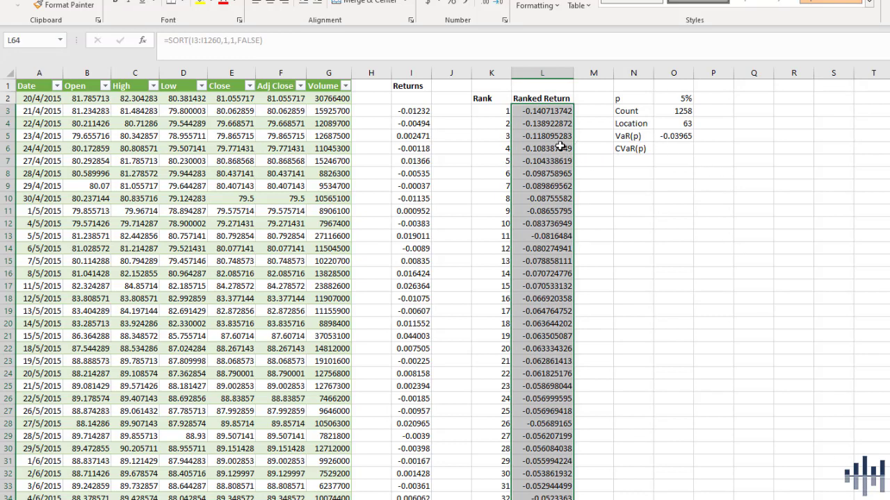
Step: List the ranked returns worse than the VaR from O6 down with =FILTER(L3#,L3#<O5,"N/A")
{"action": "left_click", "coordinate": [674, 148]}
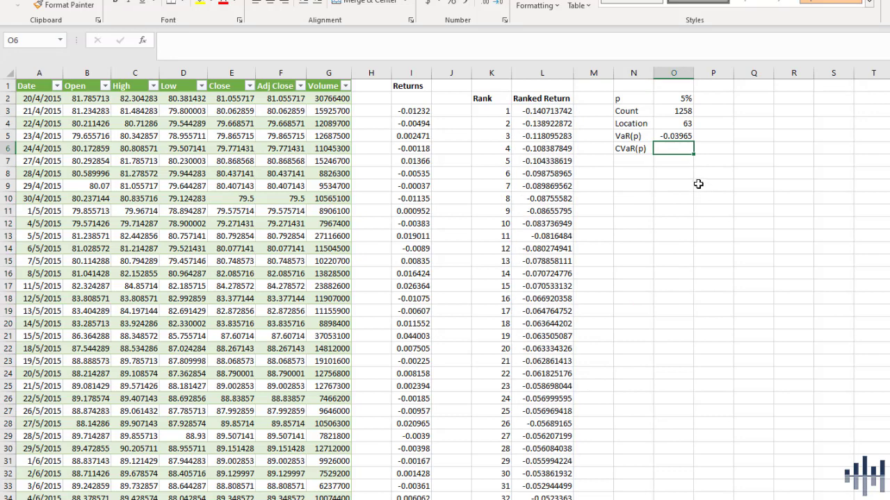
{"action": "type", "text": "="}
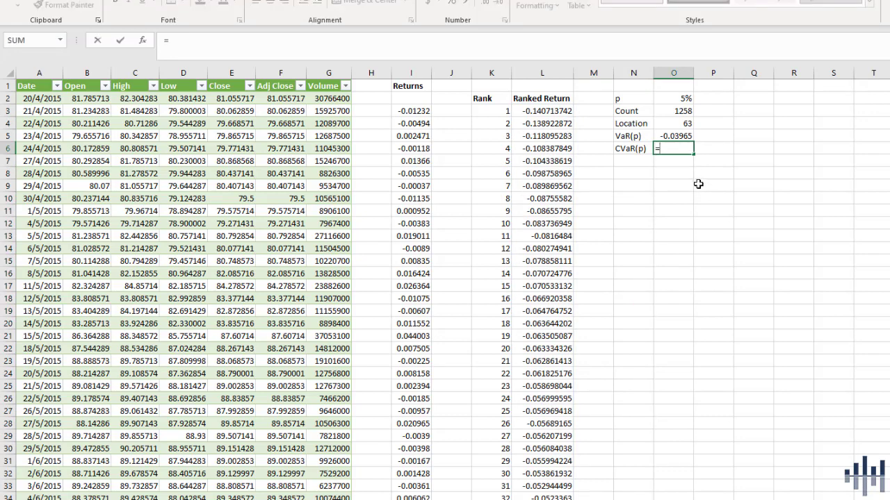
{"action": "type", "text": "filte"}
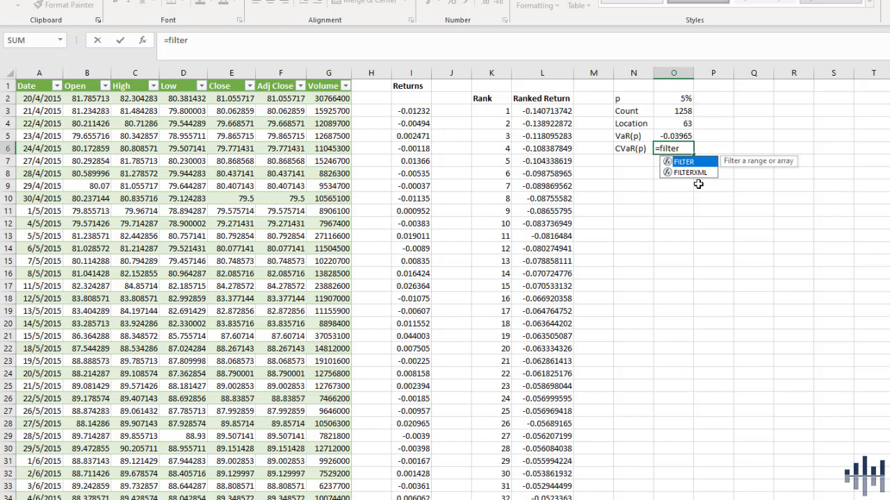
{"action": "type", "text": "r"}
{"action": "key", "text": "Tab"}
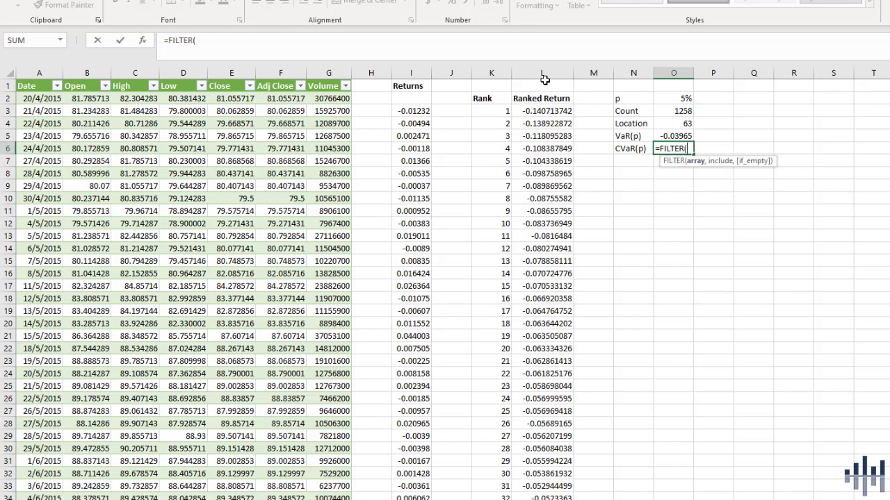
{"action": "left_click", "coordinate": [541, 109]}
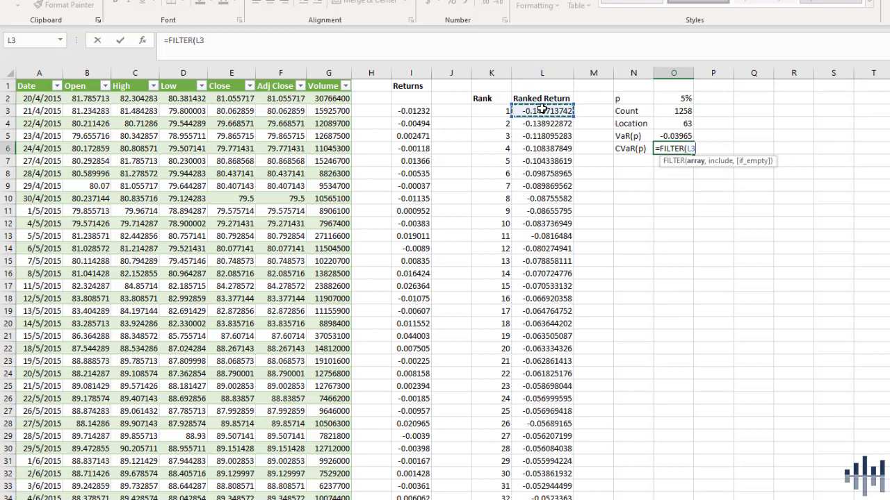
{"action": "key", "text": "ctrl+shift+Down"}
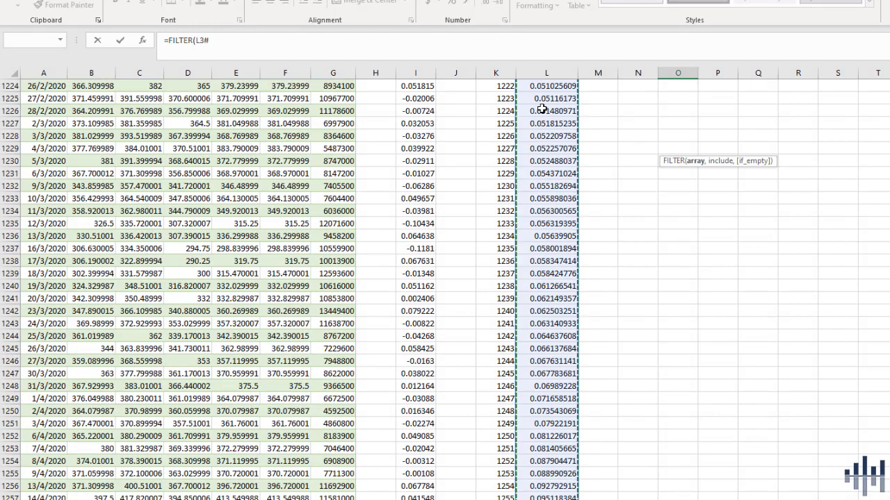
{"action": "type", "text": ","}
{"action": "scroll", "coordinate": [278, 278], "scroll_direction": "up", "scroll_amount": 20}
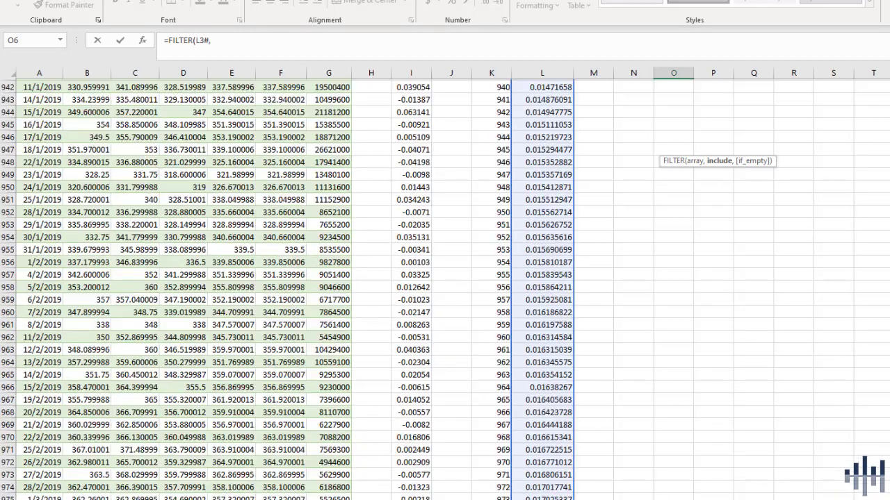
{"action": "scroll", "coordinate": [784, 105], "scroll_direction": "up", "scroll_amount": 20}
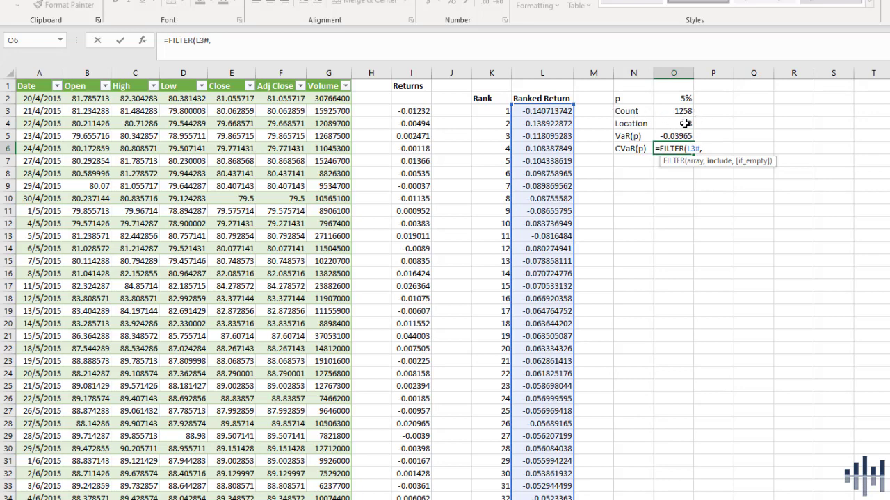
{"action": "type", "text": "L3"}
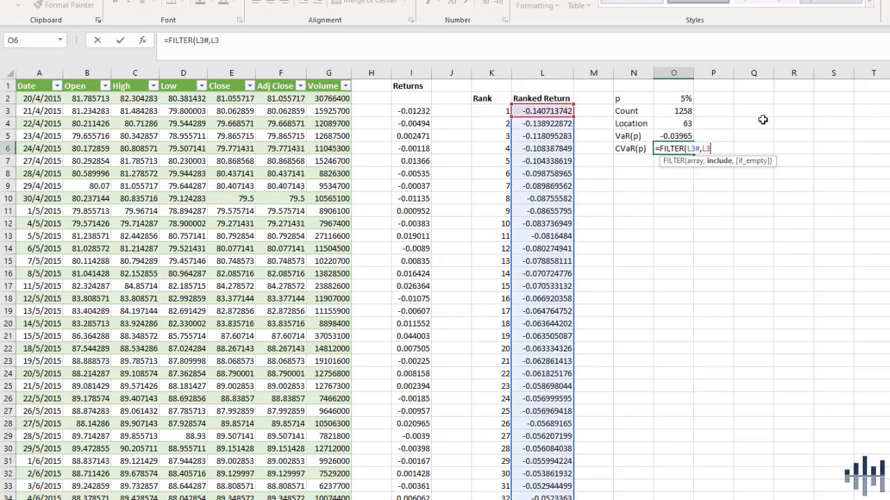
{"action": "type", "text": "#<"}
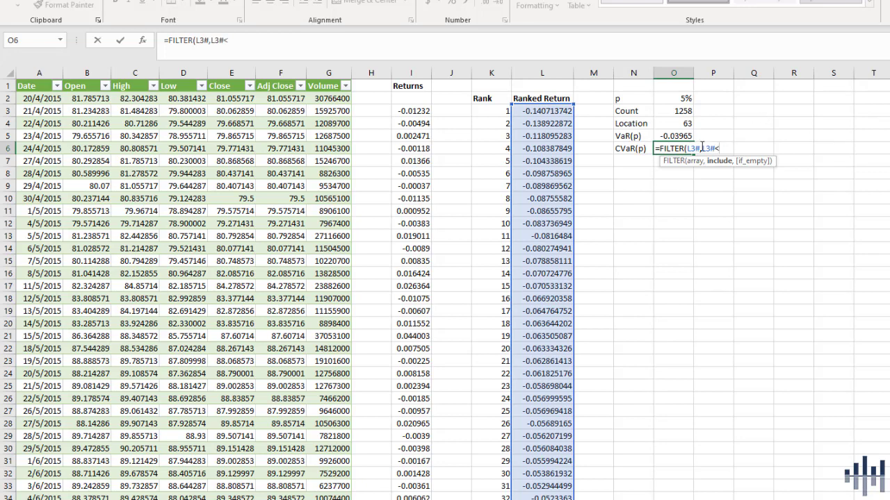
{"action": "left_click", "coordinate": [685, 136]}
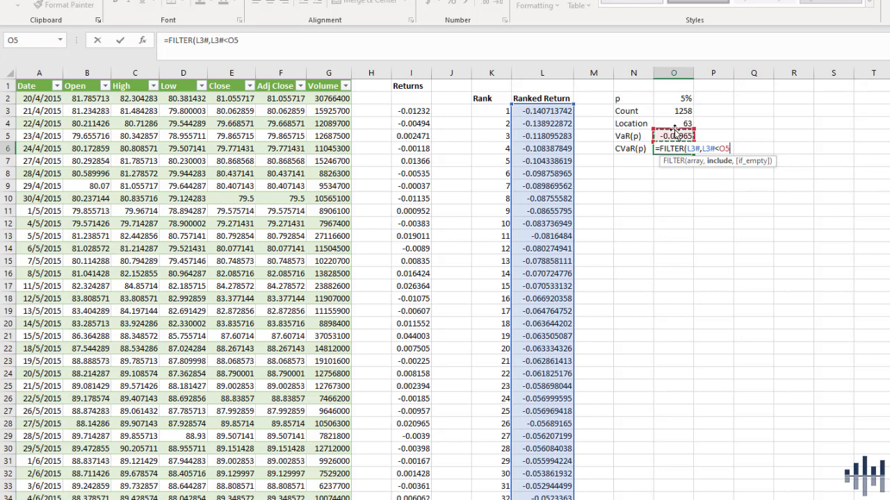
{"action": "type", "text": ","}
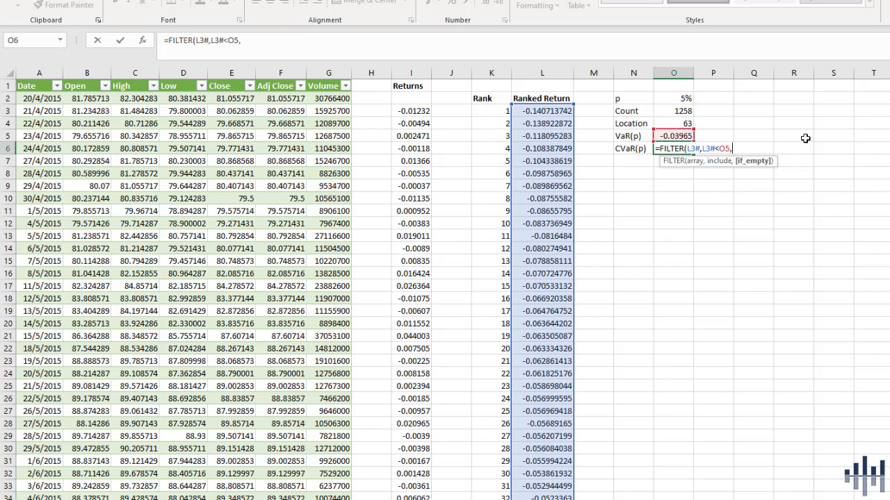
{"action": "type", "text": "\"N/A\")"}
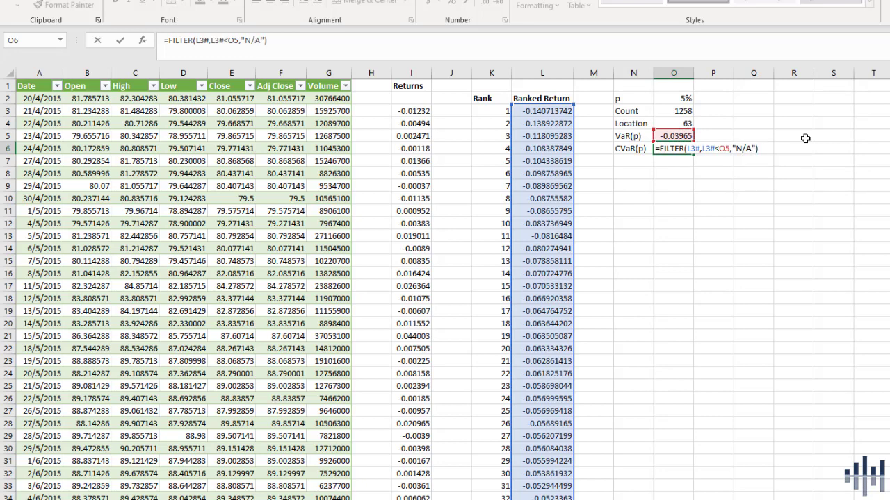
{"action": "key", "text": "Return"}
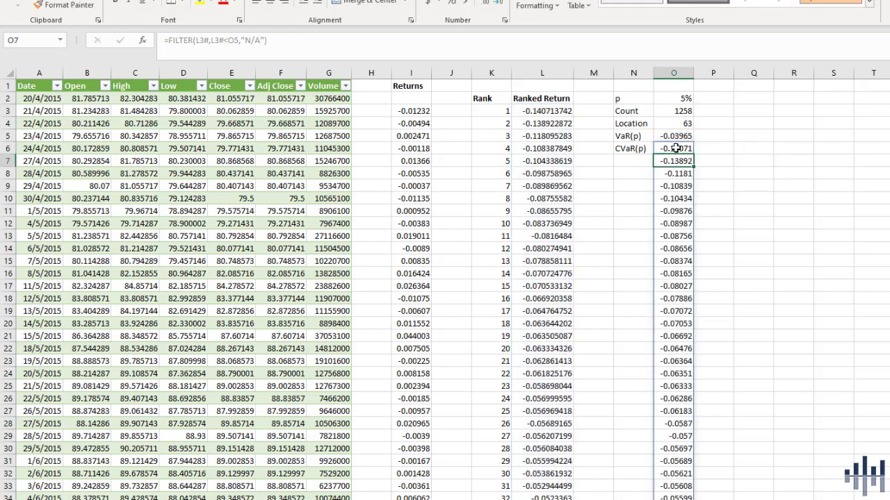
Step: Check the filtered returns, and wrap the O6 formula in AVERAGE as =AVERAGE(FILTER(L3#,L3#<O5,"N/A")) to calculate the CVaR
{"action": "left_click_drag", "start_coordinate": [676, 148], "coordinate": [674, 348]}
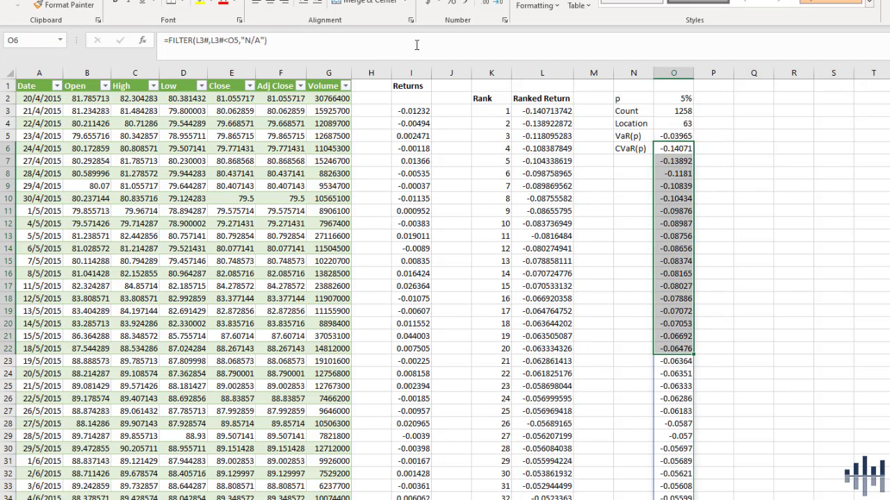
{"action": "left_click", "coordinate": [776, 230]}
{"action": "left_click_drag", "start_coordinate": [674, 148], "coordinate": [688, 278]}
{"action": "left_click", "coordinate": [677, 148]}
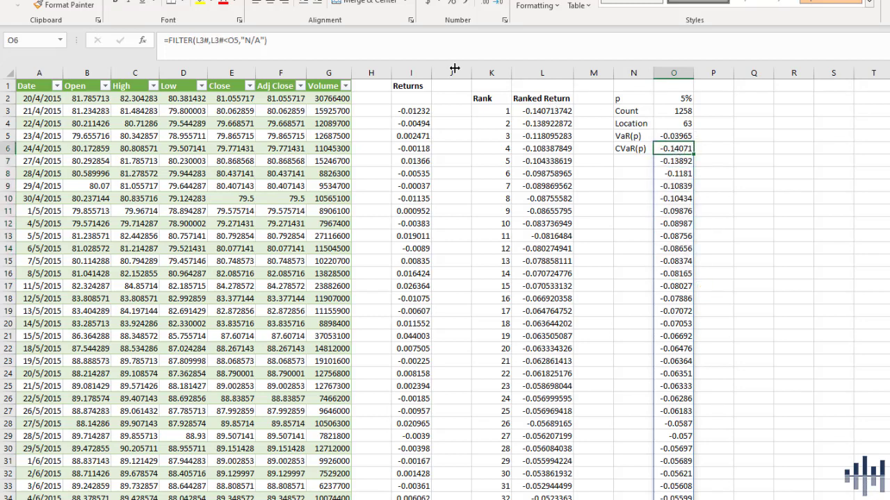
{"action": "key", "text": "F2"}
{"action": "left_click", "coordinate": [167, 40]}
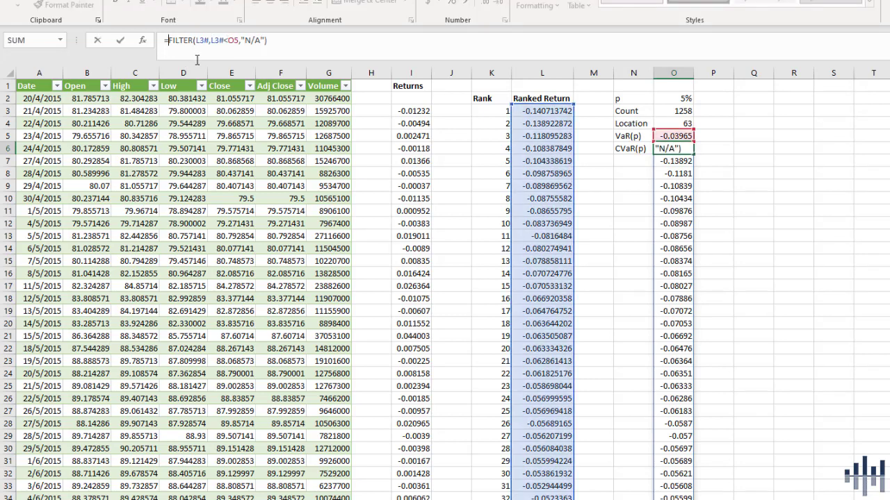
{"action": "type", "text": "avera"}
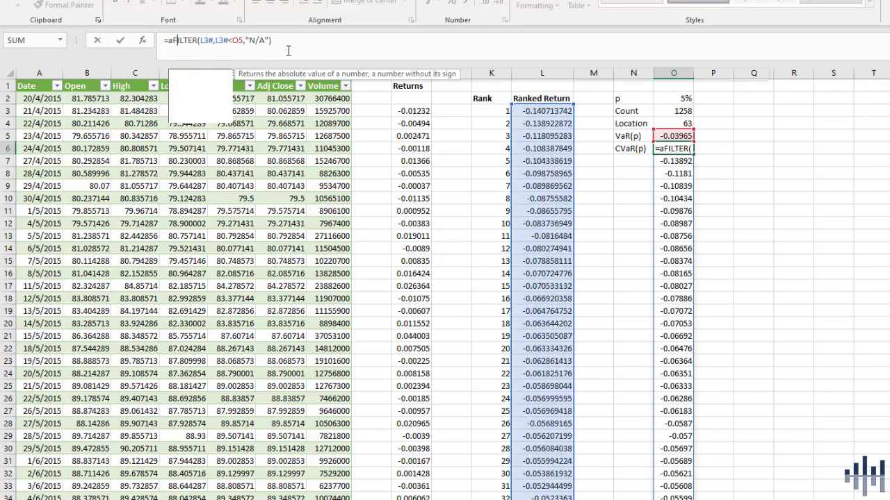
{"action": "type", "text": "ge("}
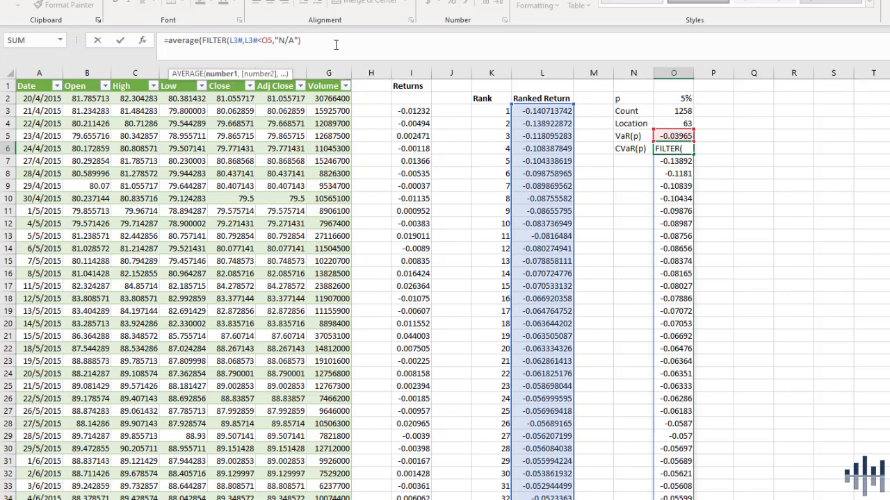
{"action": "type", "text": ")"}
{"action": "key", "text": "Return"}
{"action": "key", "text": "Up"}
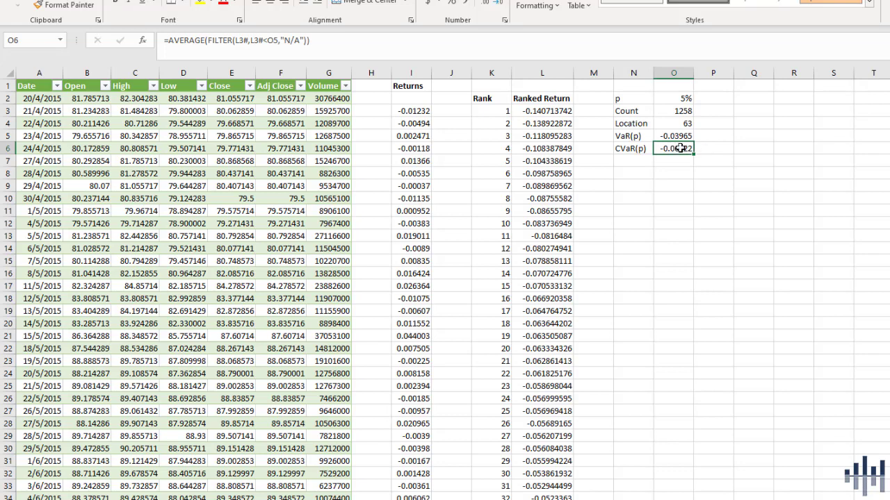
{"action": "left_click", "coordinate": [716, 149]}
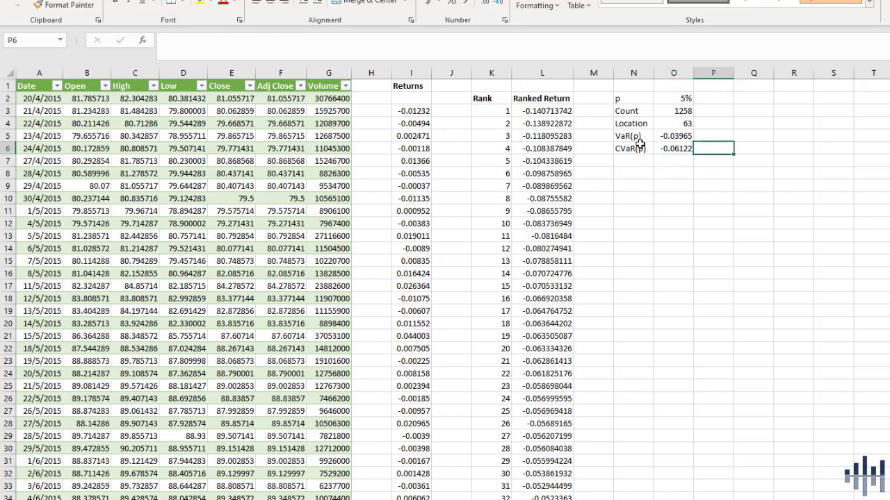
{"action": "type", "text": "="}
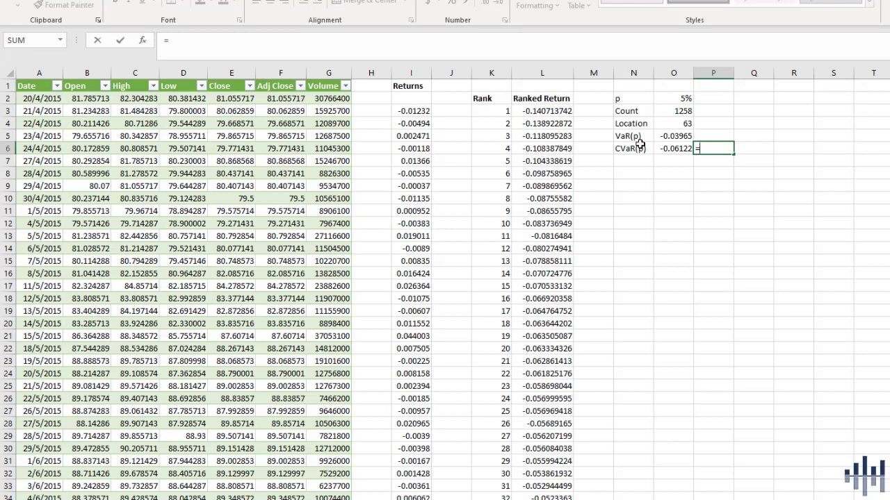
{"action": "type", "text": "sum"}
{"action": "key", "text": "Tab"}
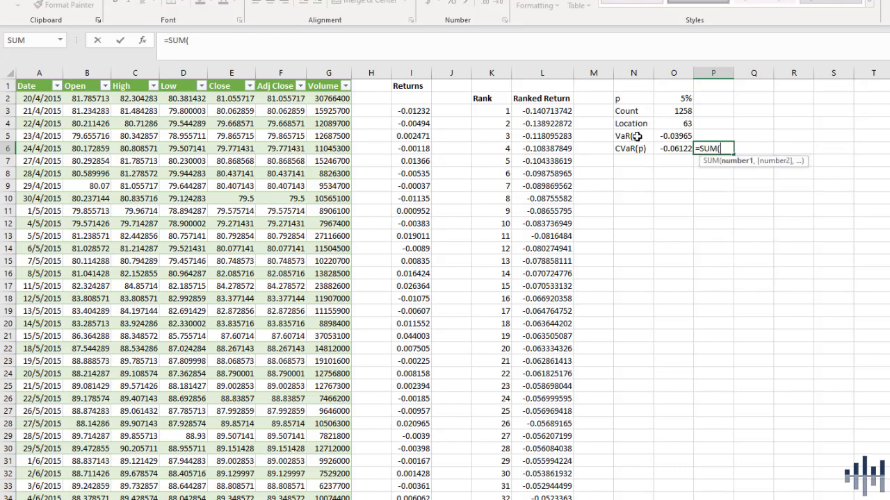
{"action": "key", "text": "Escape"}
Step: Sum the returns below the VaR in P6 with =SUMIF(L:L,"<"&O5,L:L)
{"action": "type", "text": "=sum"}
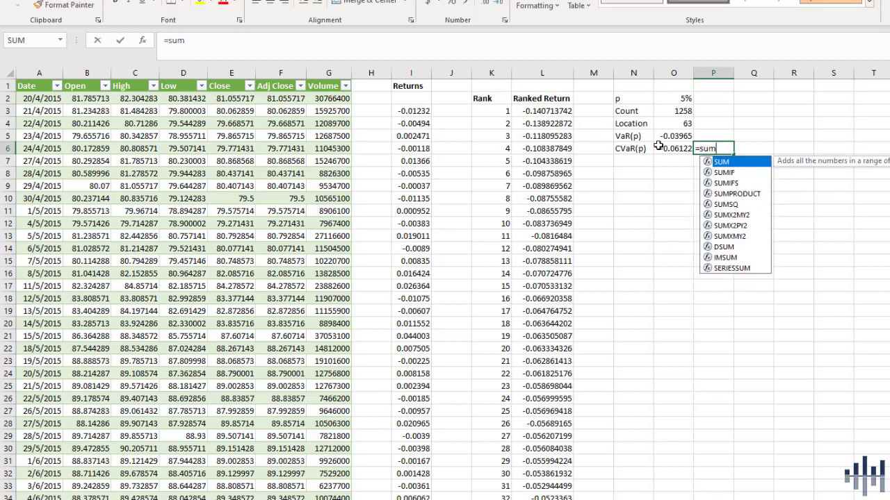
{"action": "type", "text": "if"}
{"action": "key", "text": "Tab"}
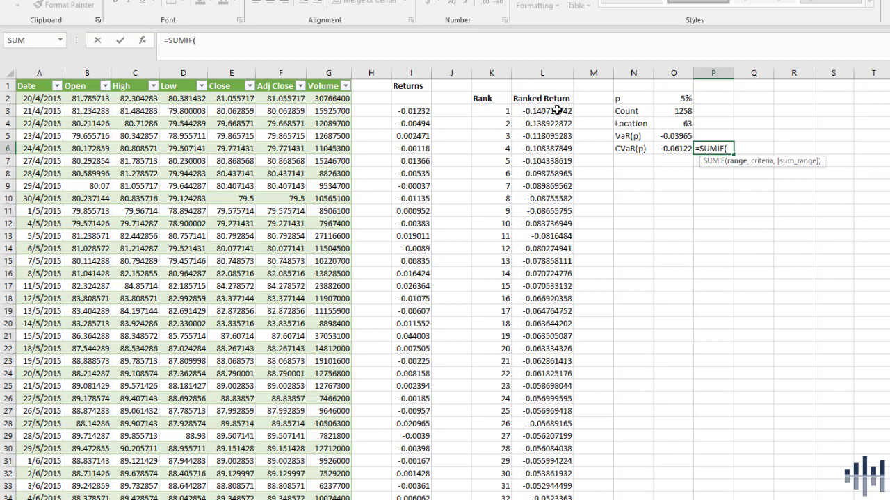
{"action": "left_click", "coordinate": [543, 74]}
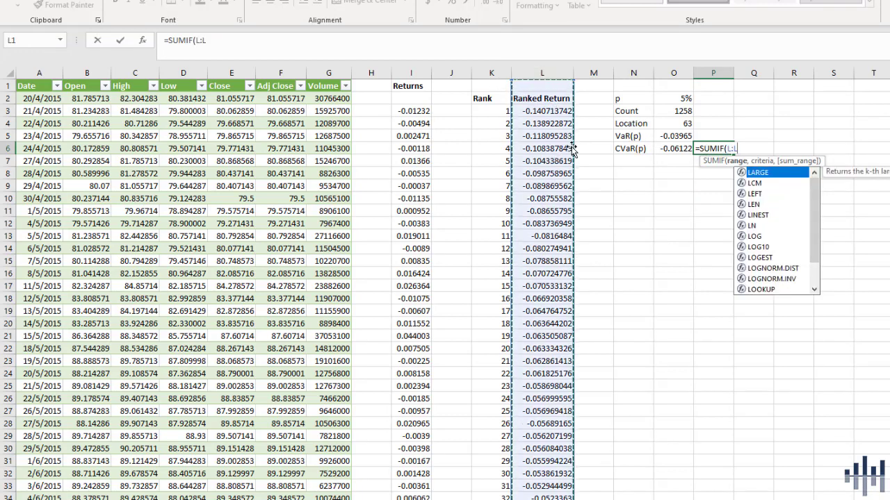
{"action": "type", "text": ","}
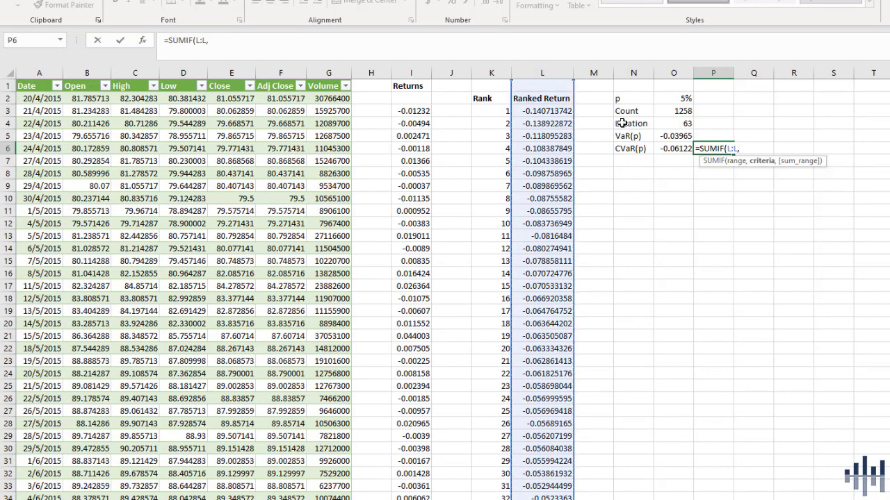
{"action": "type", "text": "\"<\"&"}
{"action": "left_click", "coordinate": [695, 136]}
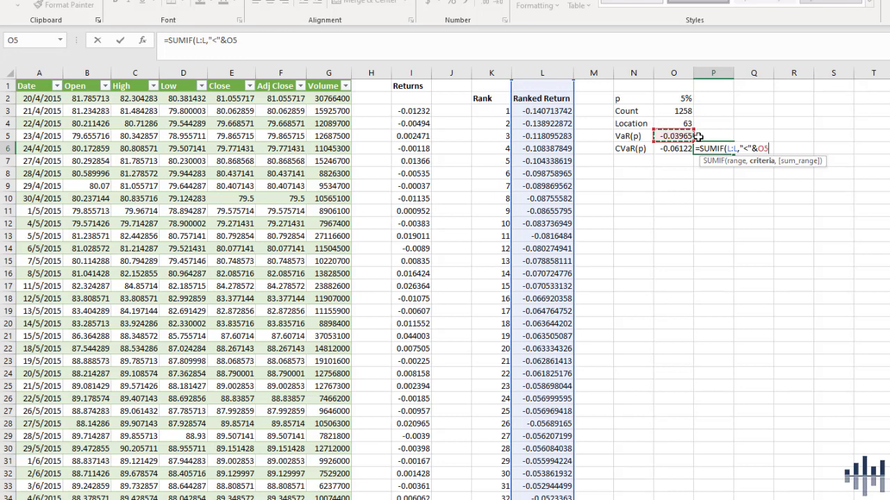
{"action": "type", "text": ","}
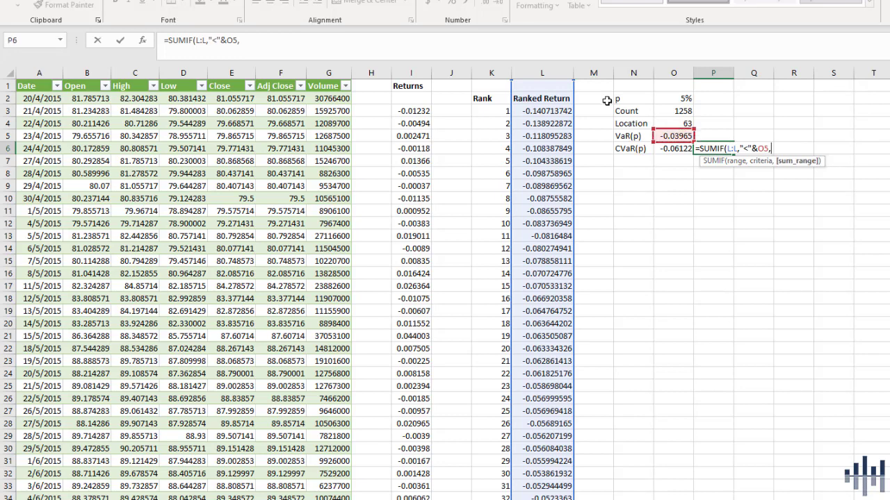
{"action": "left_click", "coordinate": [543, 72]}
{"action": "type", "text": ")"}
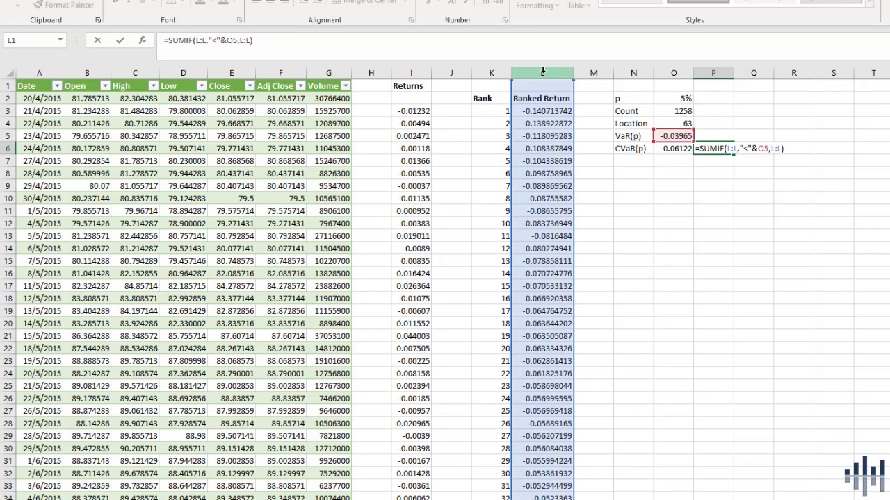
{"action": "key", "text": "Return"}
{"action": "key", "text": "Up"}
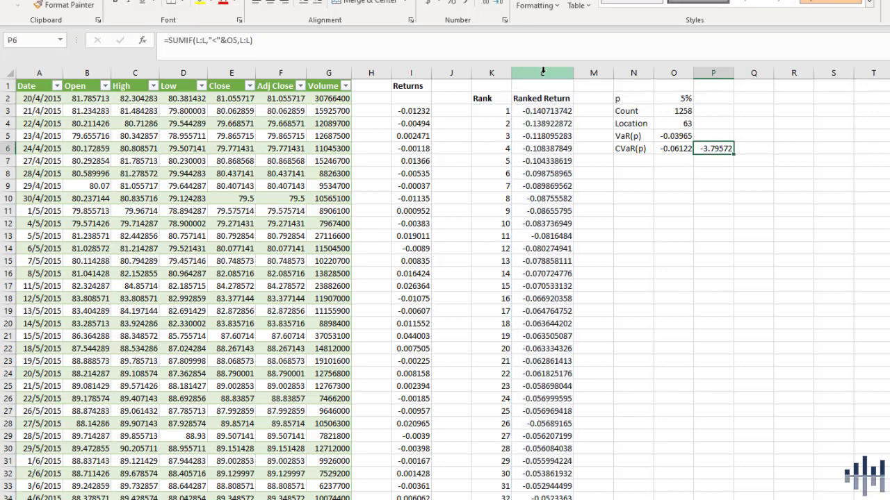
Step: Divide the P6 sum by (O4-1) to calculate the CVaR a second way
{"action": "key", "text": "F2"}
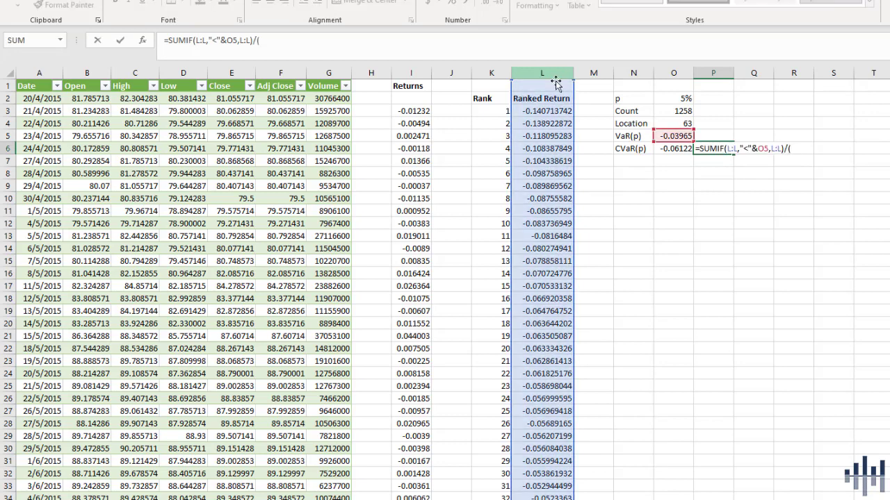
{"action": "left_click", "coordinate": [678, 124]}
{"action": "type", "text": "-1"}
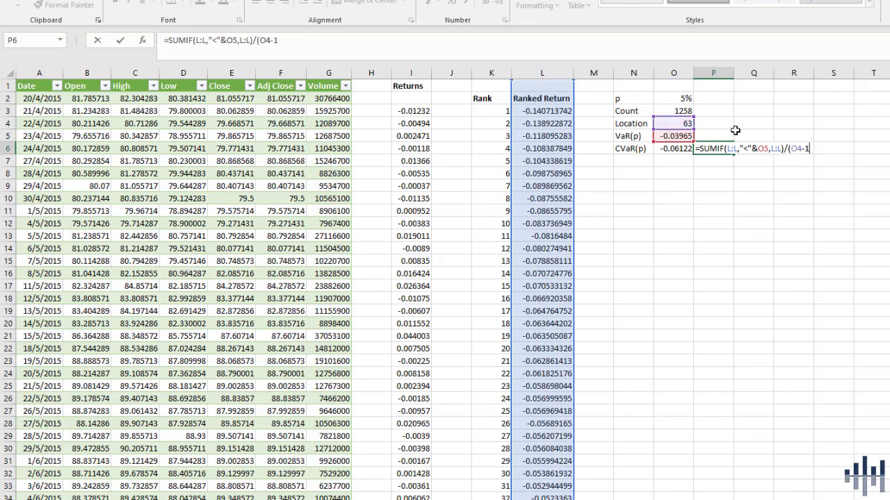
{"action": "key", "text": "ctrl+Return"}
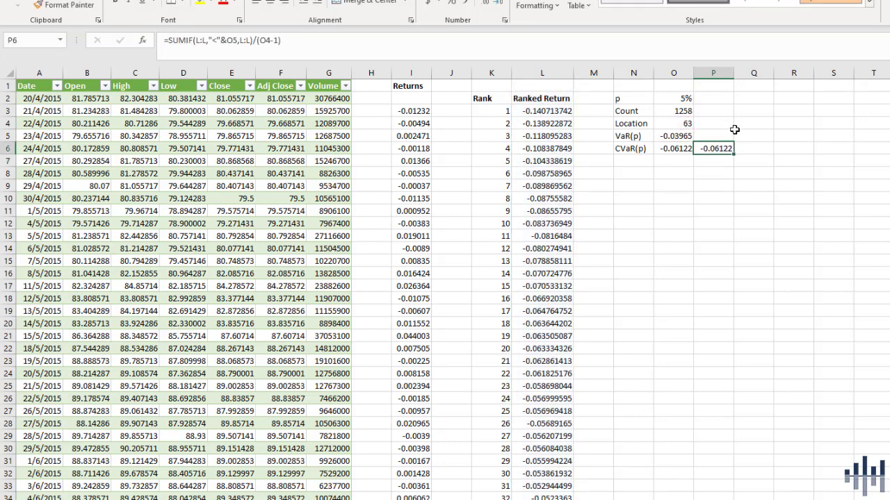
Step: Compare the two CVaR results in O6 and P6, and review the Rank and Ranked Return columns
{"action": "left_click", "coordinate": [671, 149]}
{"action": "left_click", "coordinate": [712, 148]}
{"action": "left_click", "coordinate": [685, 150]}
{"action": "left_click", "coordinate": [749, 149]}
{"action": "left_click", "coordinate": [714, 148]}
{"action": "left_click", "coordinate": [671, 148]}
{"action": "key", "text": "ctrl+c"}
{"action": "left_click", "coordinate": [714, 148]}
{"action": "key", "text": "ctrl+v"}
{"action": "left_click_drag", "start_coordinate": [494, 103], "coordinate": [549, 396]}
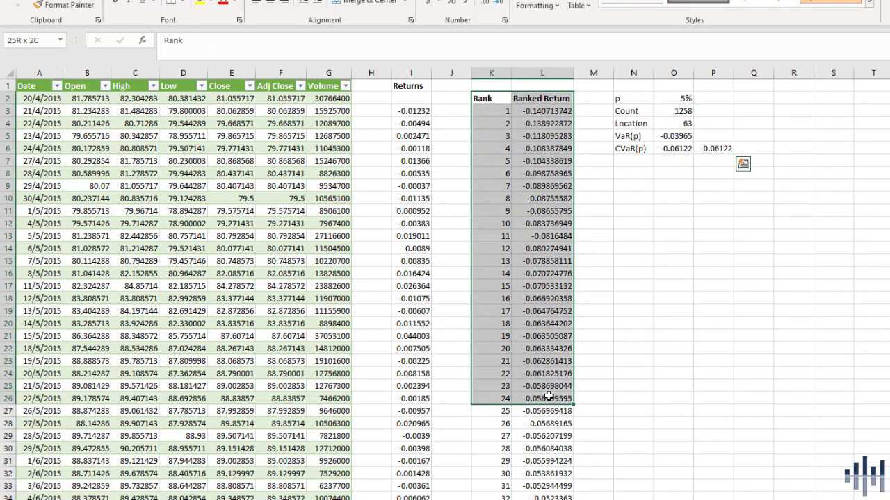
Step: Delete the second CVaR calculation from cell P6
{"action": "double_click", "coordinate": [725, 149]}
{"action": "key", "text": "Escape"}
{"action": "key", "text": "Delete"}
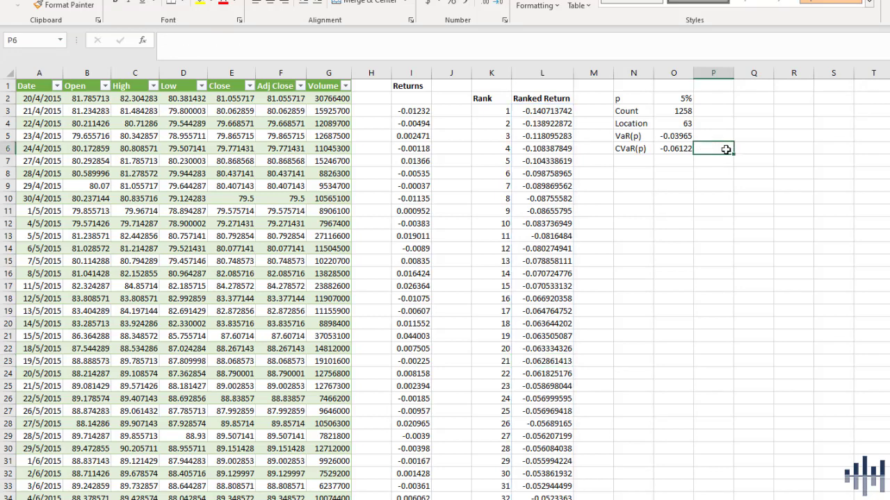
{"action": "left_click", "coordinate": [728, 139]}
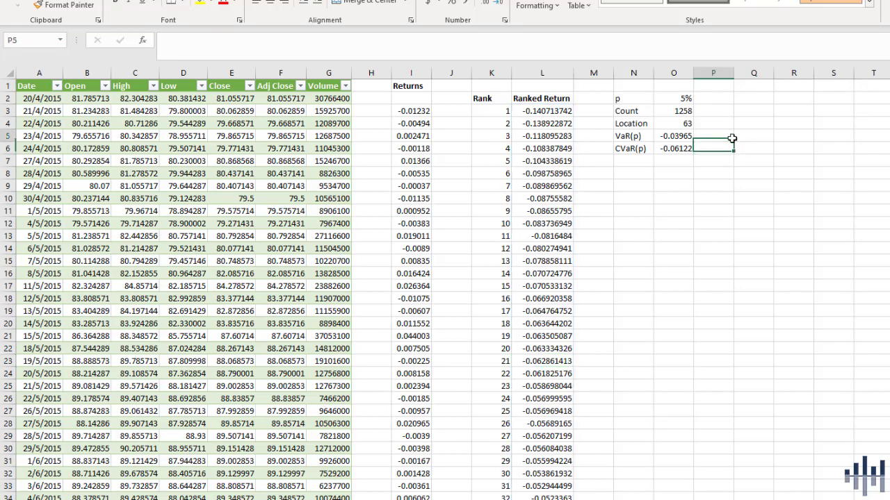
{"action": "left_click", "coordinate": [686, 93]}
{"action": "left_click_drag", "start_coordinate": [631, 98], "coordinate": [680, 99]}
{"action": "left_click_drag", "start_coordinate": [320, 98], "coordinate": [328, 198]}
{"action": "left_click", "coordinate": [732, 158]}
Step: Format the VaR and CVaR results in O5:O6 as percentages with three decimal places
{"action": "left_click", "coordinate": [679, 135]}
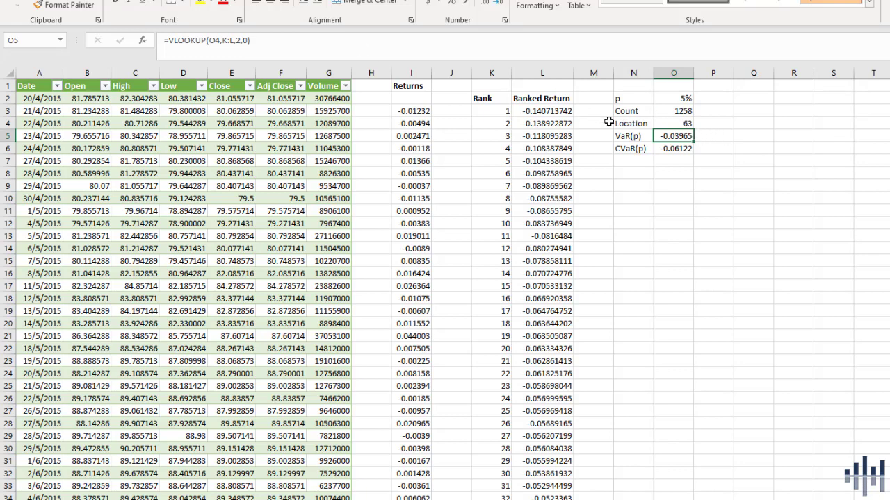
{"action": "left_click_drag", "start_coordinate": [668, 137], "coordinate": [670, 148]}
{"action": "left_click", "coordinate": [454, 3]}
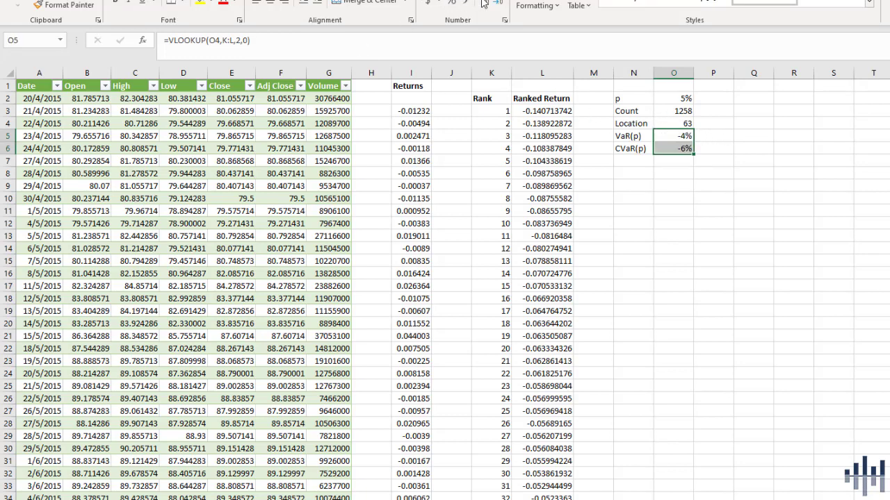
{"action": "left_click", "coordinate": [484, 4]}
{"action": "left_click", "coordinate": [485, 4]}
{"action": "left_click", "coordinate": [484, 4]}
{"action": "left_click", "coordinate": [703, 164]}
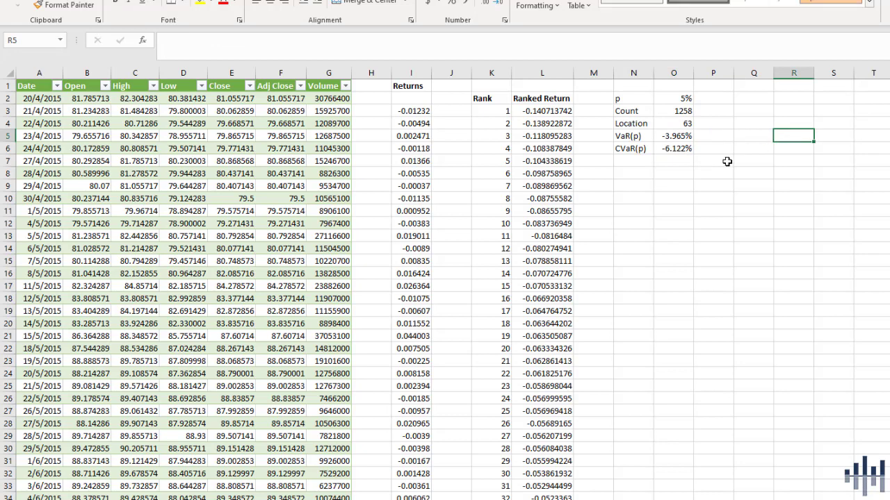
Step: Check the VaR and CVaR cells, and set the p value in O2 to 1%
{"action": "left_click", "coordinate": [679, 136]}
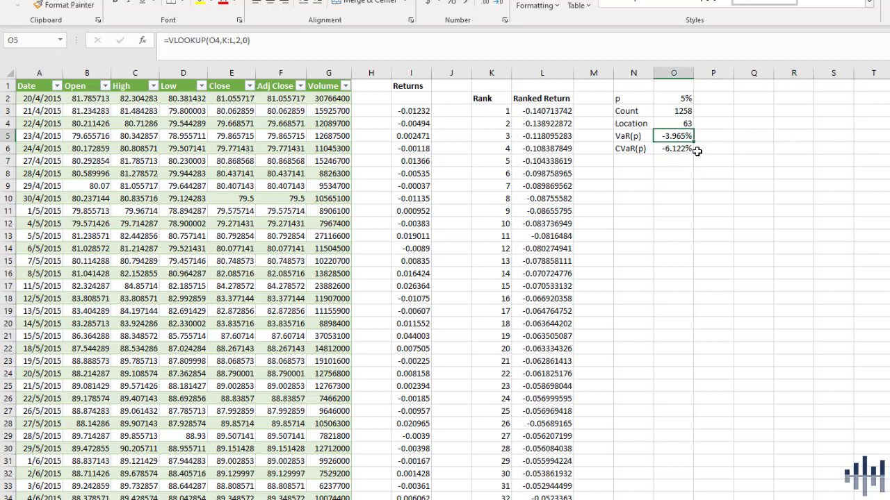
{"action": "left_click", "coordinate": [688, 149]}
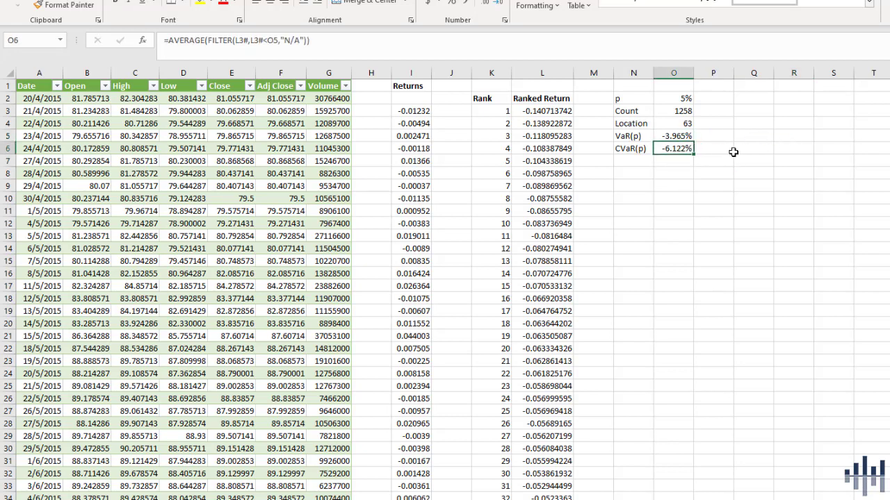
{"action": "left_click", "coordinate": [685, 97]}
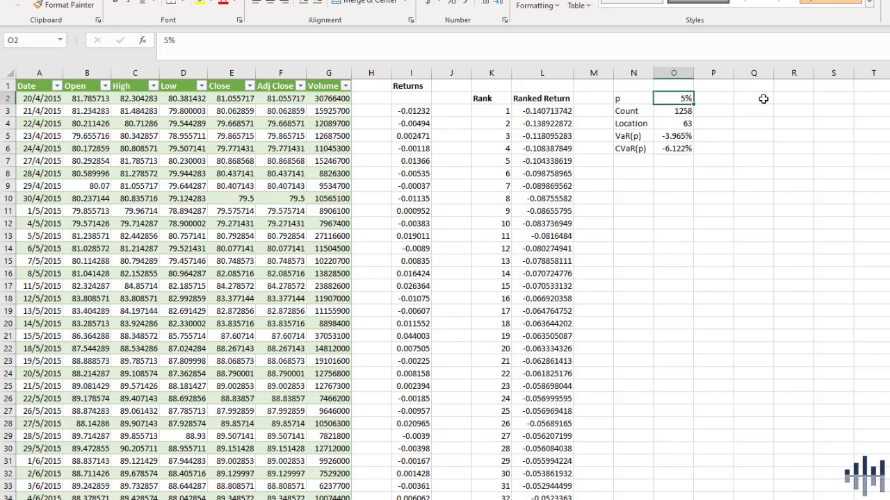
{"action": "type", "text": "1%"}
{"action": "key", "text": "Return"}
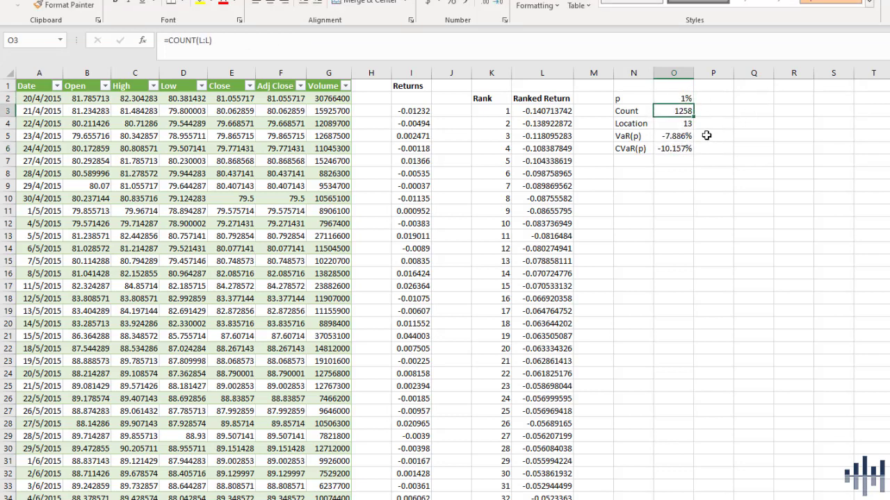
Step: Review the VaR and CVaR results in O5 and O6 against the 1% p level
{"action": "left_click", "coordinate": [683, 148]}
{"action": "left_click", "coordinate": [677, 135]}
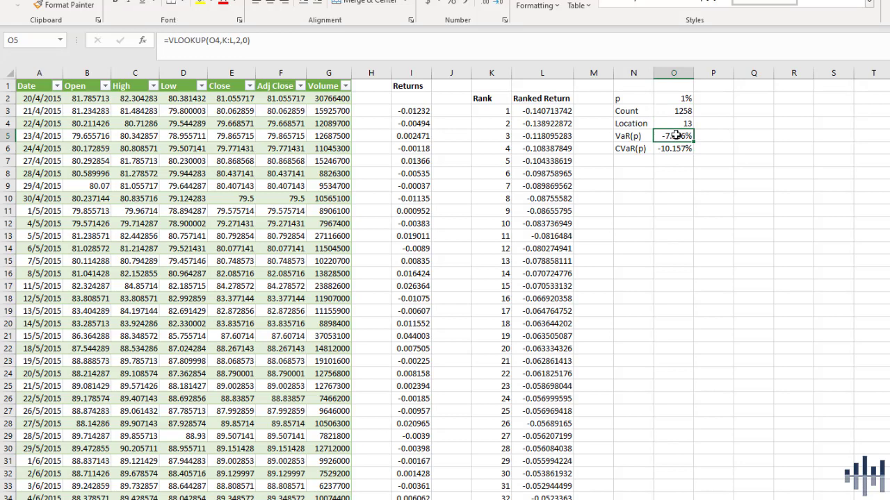
{"action": "left_click", "coordinate": [681, 98]}
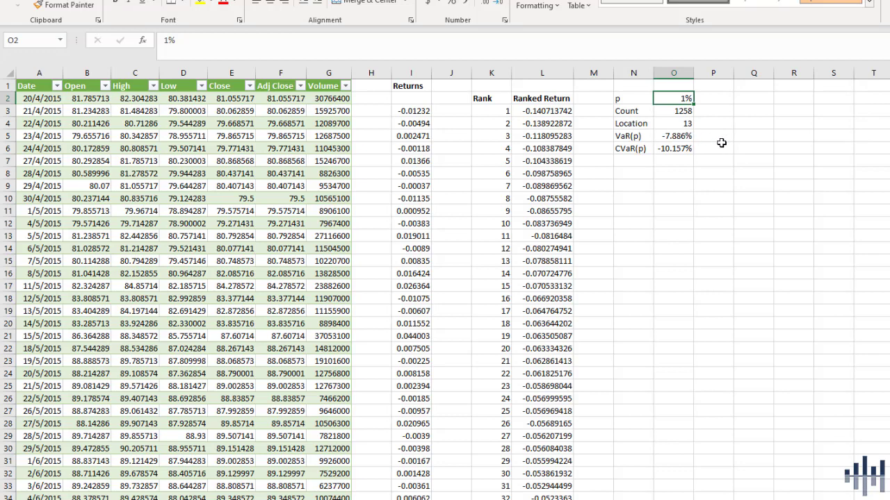
{"action": "left_click", "coordinate": [667, 147]}
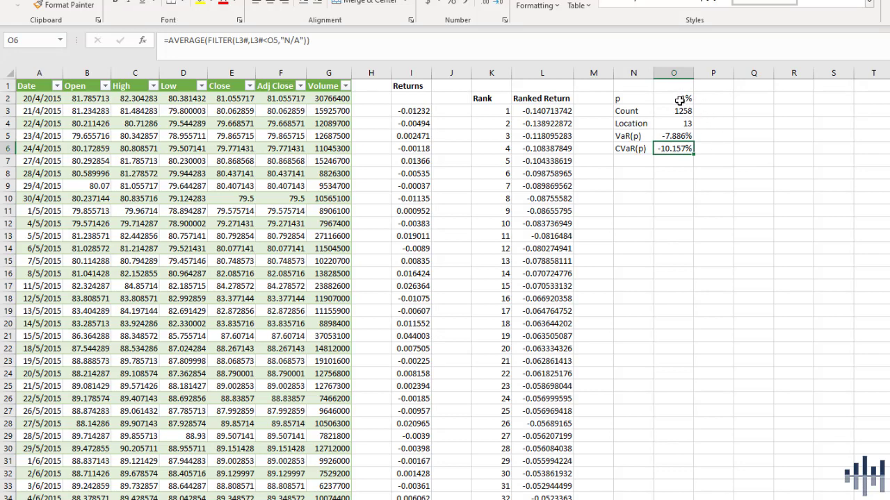
{"action": "left_click_drag", "start_coordinate": [674, 98], "coordinate": [629, 99]}
{"action": "left_click", "coordinate": [713, 135]}
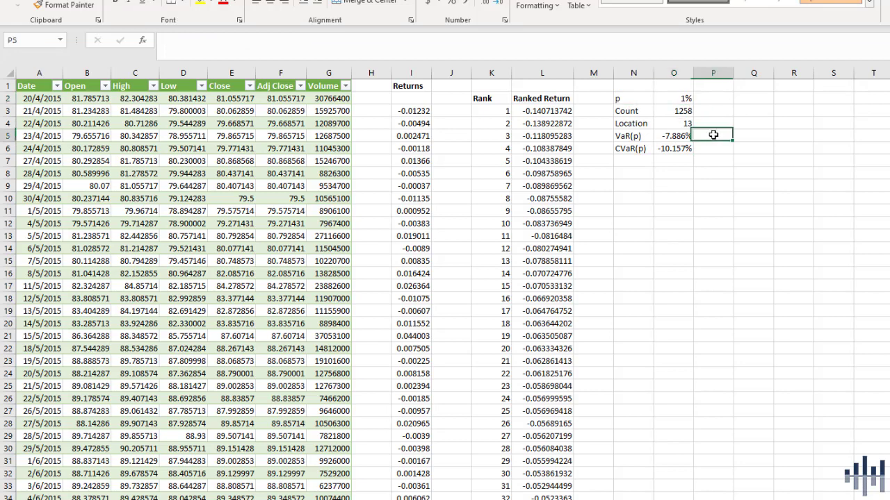
{"action": "left_click_drag", "start_coordinate": [638, 136], "coordinate": [684, 150]}
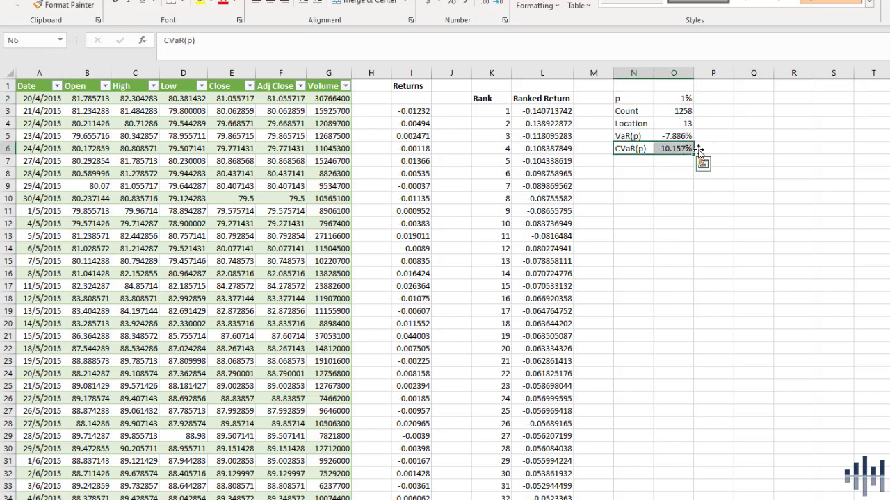
{"action": "left_click", "coordinate": [752, 146]}
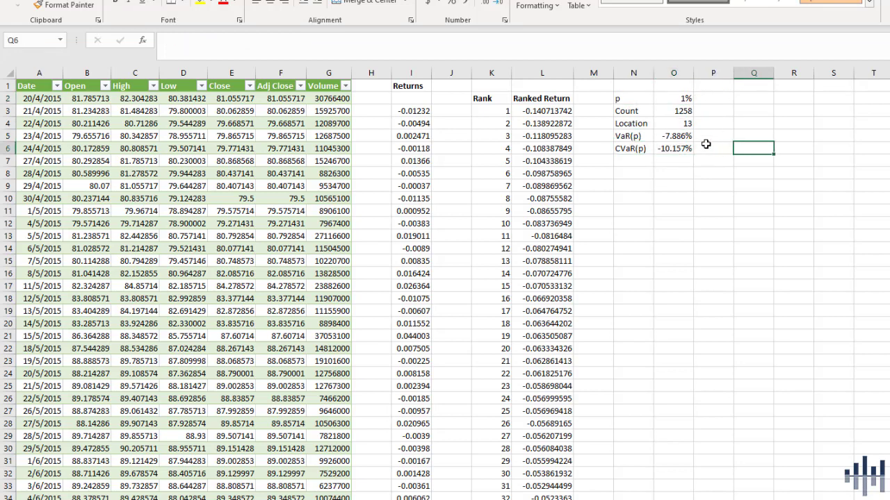
{"action": "left_click", "coordinate": [730, 134]}
{"action": "left_click_drag", "start_coordinate": [628, 136], "coordinate": [688, 136]}
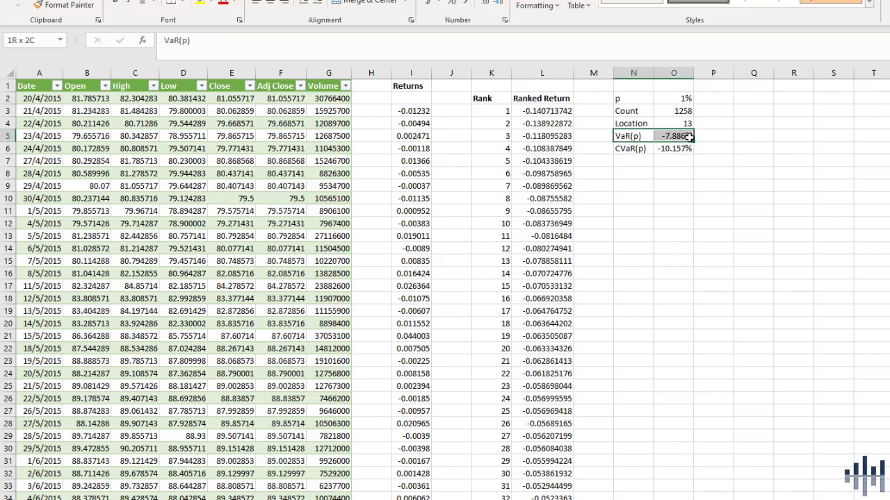
Step: Look up the date of the VaR return in P5 with =XLOOKUP(O5,I:I,A:A,"N/A",0,1)
{"action": "left_click", "coordinate": [713, 132]}
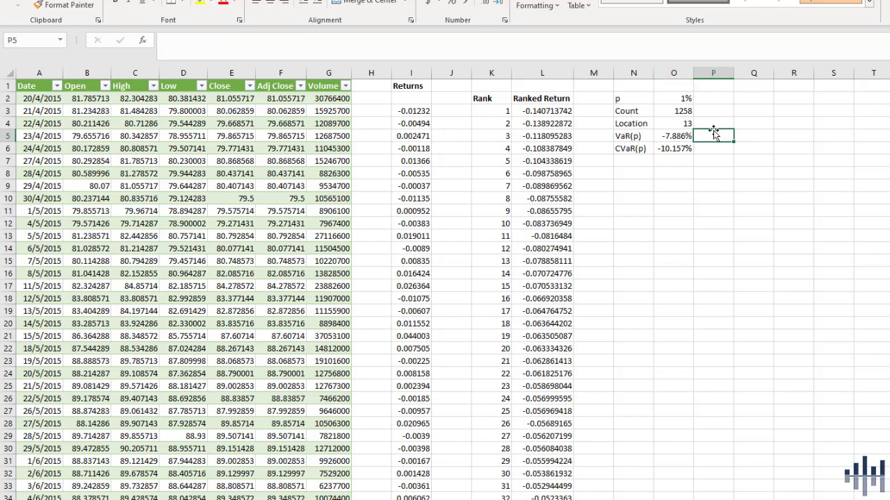
{"action": "type", "text": "=xlook"}
{"action": "key", "text": "Tab"}
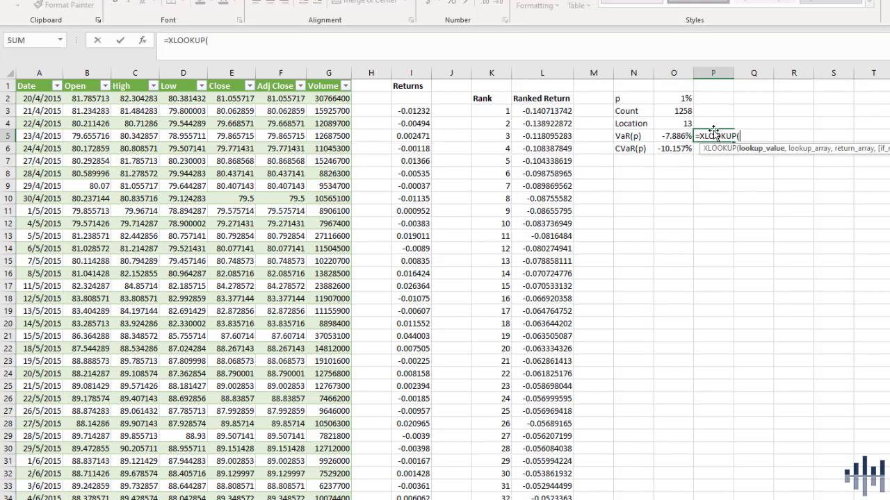
{"action": "left_click", "coordinate": [676, 138]}
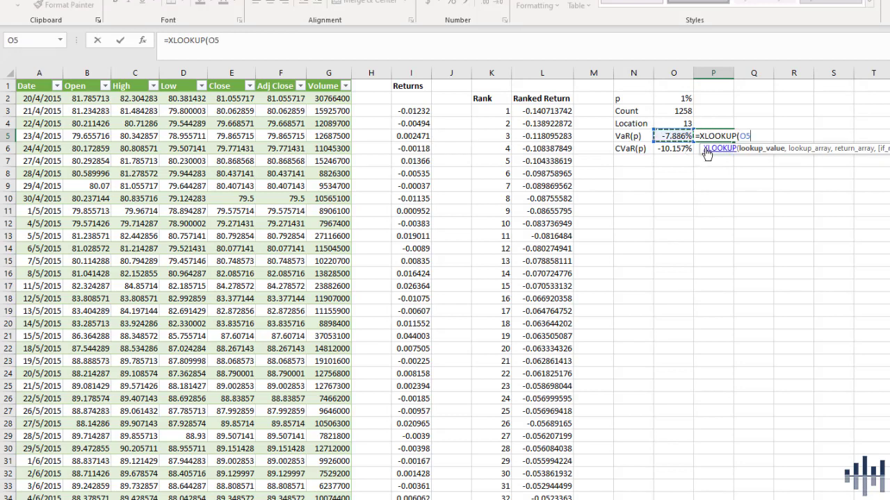
{"action": "type", "text": ","}
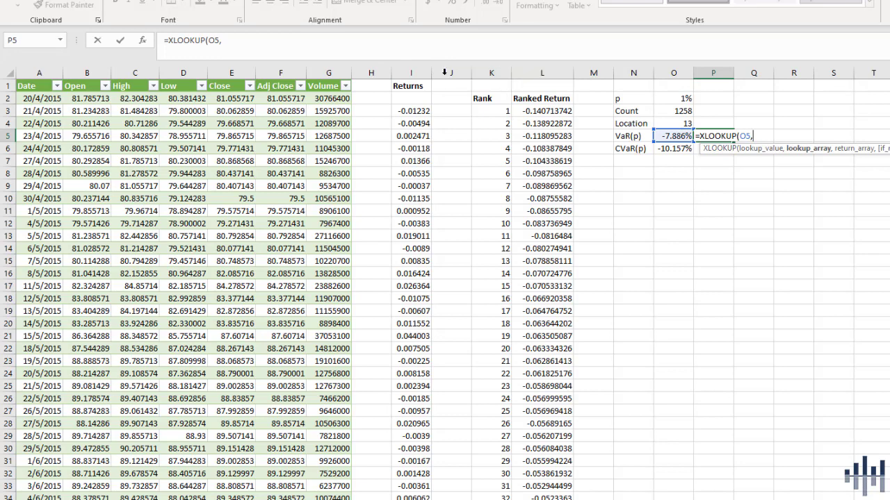
{"action": "left_click", "coordinate": [414, 72]}
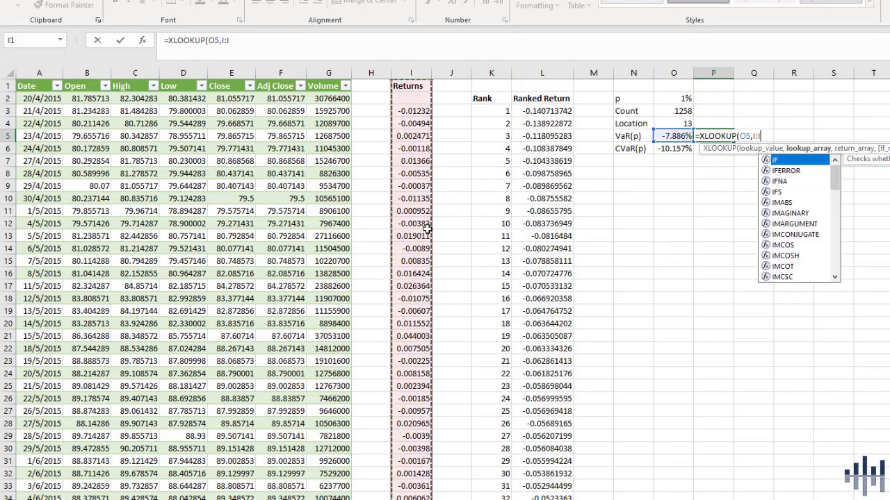
{"action": "type", "text": ","}
{"action": "left_click", "coordinate": [42, 71]}
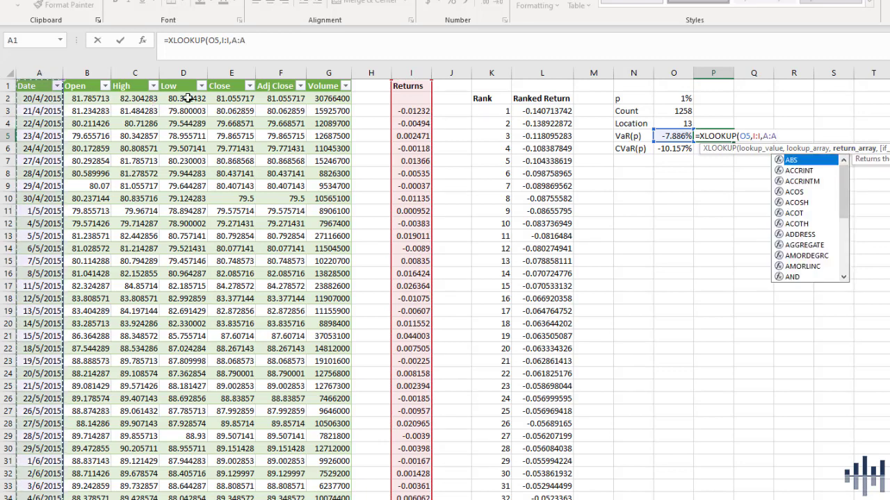
{"action": "type", "text": ","}
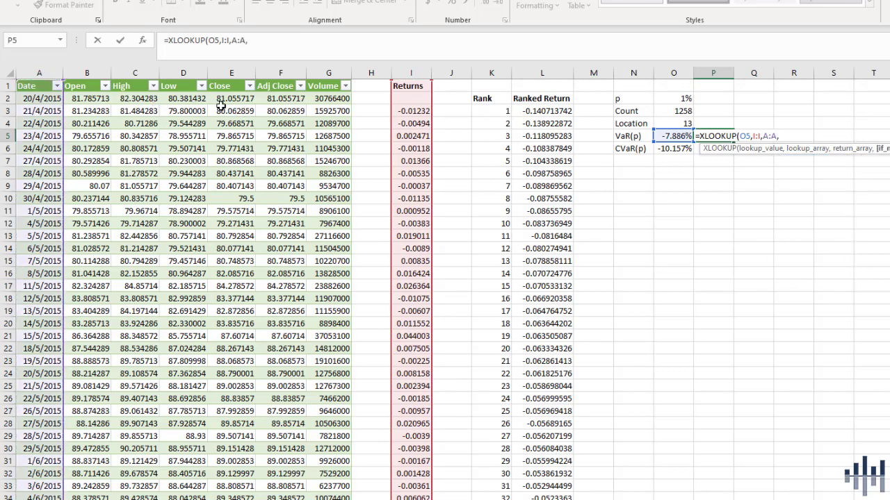
{"action": "type", "text": "\"N/A\",0"}
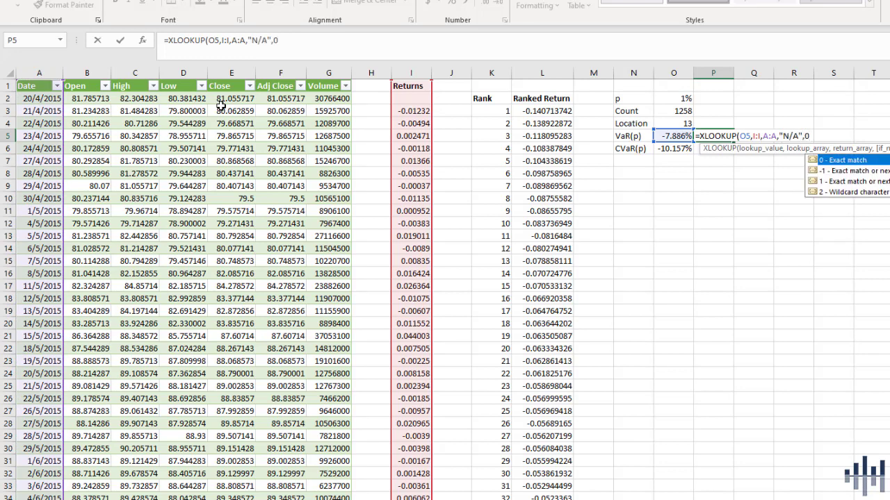
{"action": "type", "text": ","}
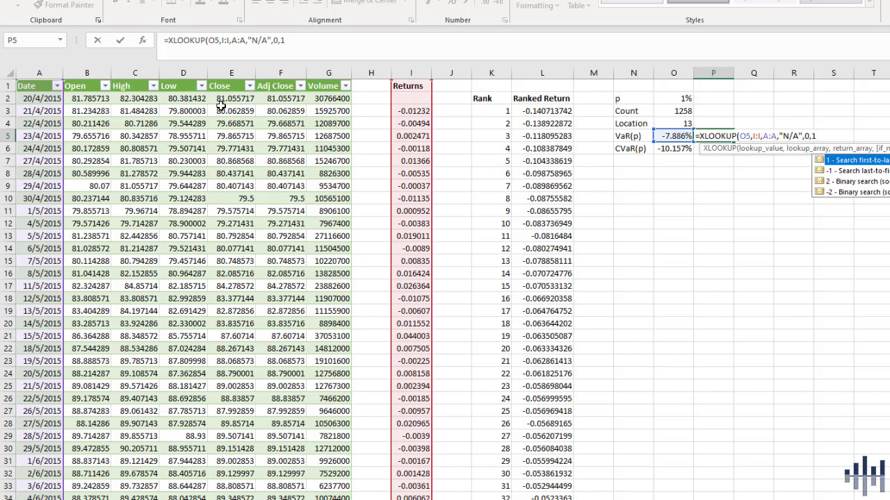
{"action": "type", "text": "1"}
{"action": "key", "text": "Return"}
{"action": "key", "text": "Up"}
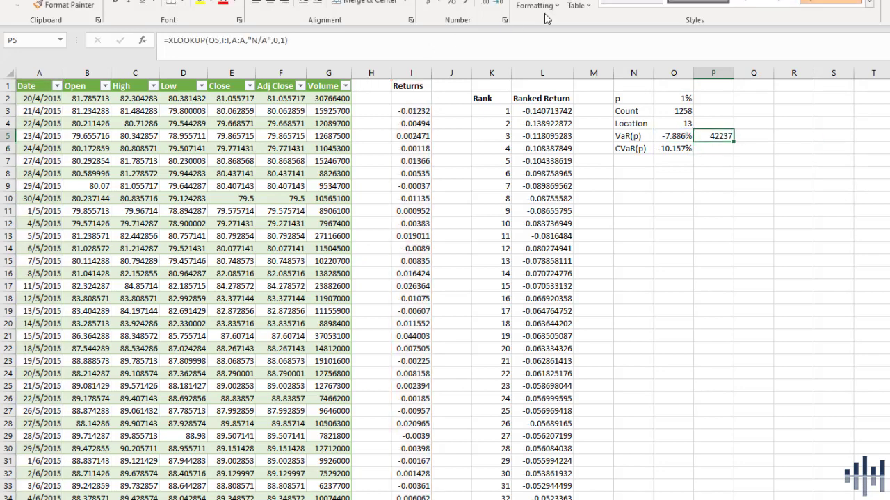
Step: Format the XLOOKUP result in P5 as a date and widen column P slightly
{"action": "left_click", "coordinate": [504, 2]}
{"action": "left_click", "coordinate": [469, 230]}
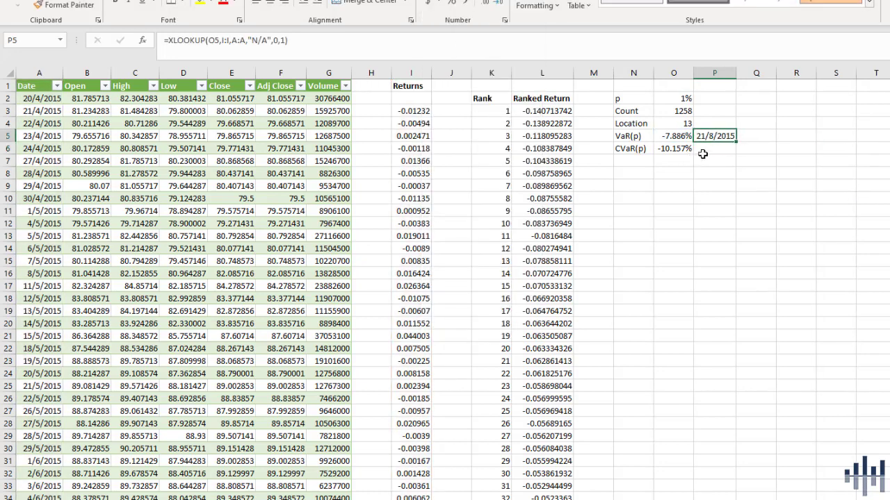
{"action": "left_click_drag", "start_coordinate": [736, 73], "coordinate": [739, 73]}
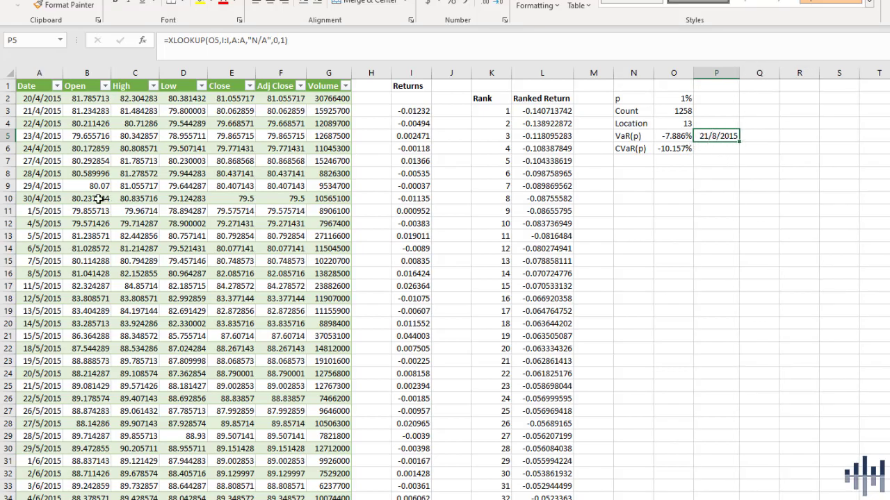
Step: Locate the 21/8/2015 row in the price table and check its log return in the Returns column
{"action": "scroll", "coordinate": [56, 230], "scroll_direction": "down", "scroll_amount": 13}
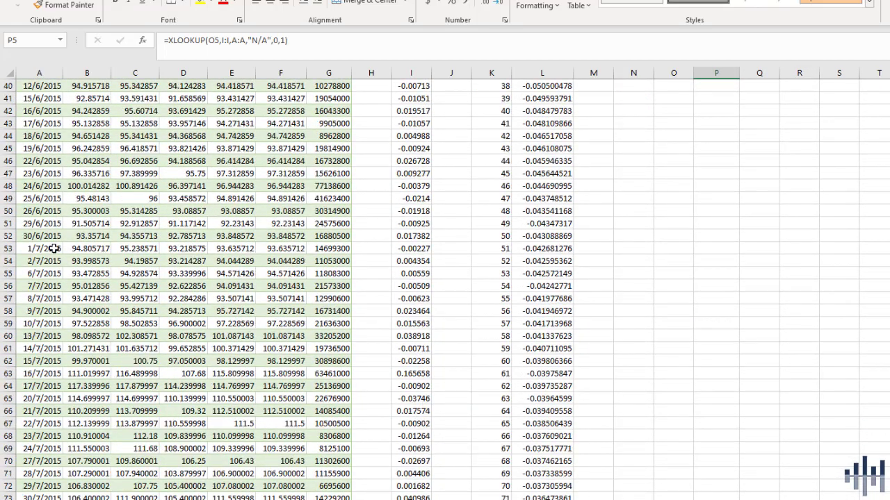
{"action": "scroll", "coordinate": [54, 249], "scroll_direction": "down", "scroll_amount": 13}
{"action": "scroll", "coordinate": [54, 249], "scroll_direction": "up", "scroll_amount": 1}
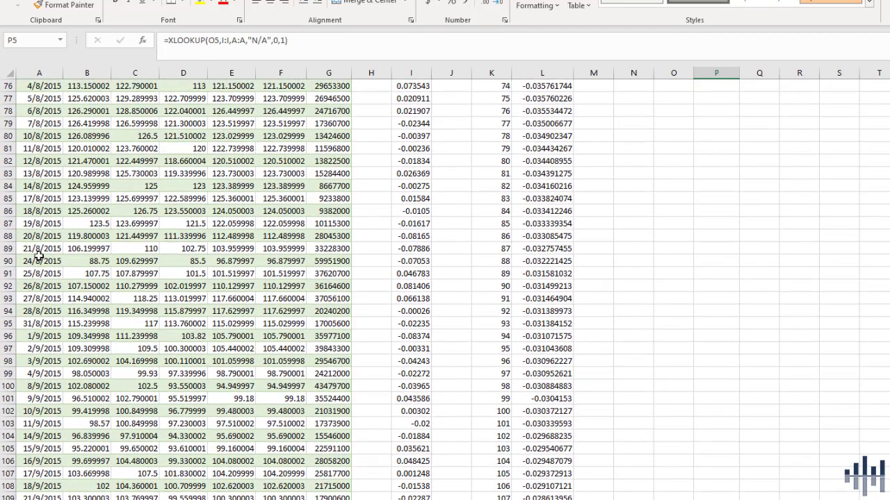
{"action": "left_click", "coordinate": [8, 248]}
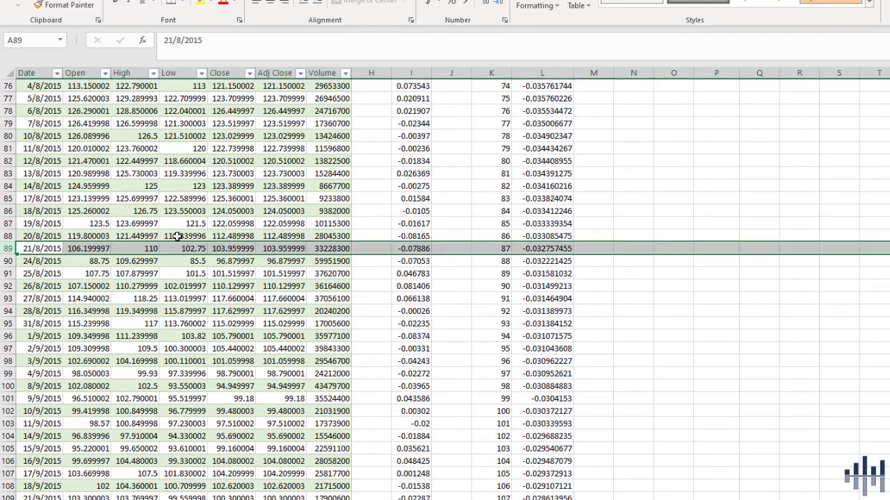
{"action": "left_click", "coordinate": [420, 249]}
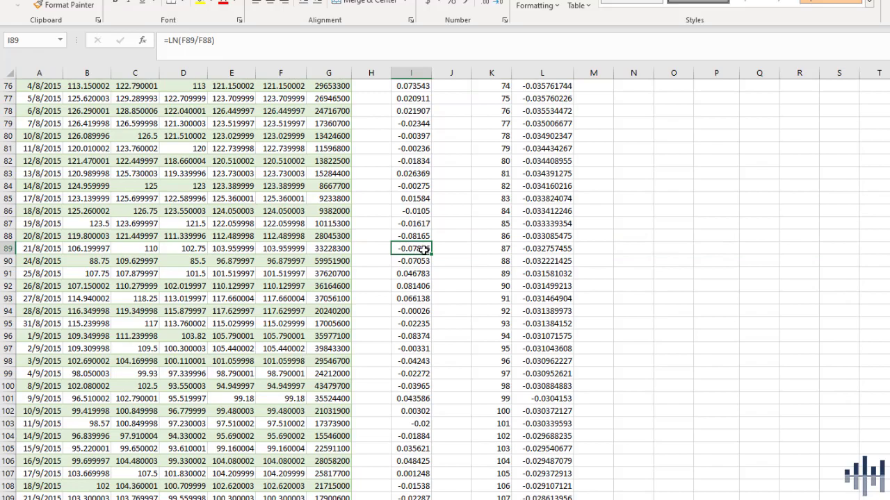
{"action": "scroll", "coordinate": [692, 194], "scroll_direction": "up", "scroll_amount": 20}
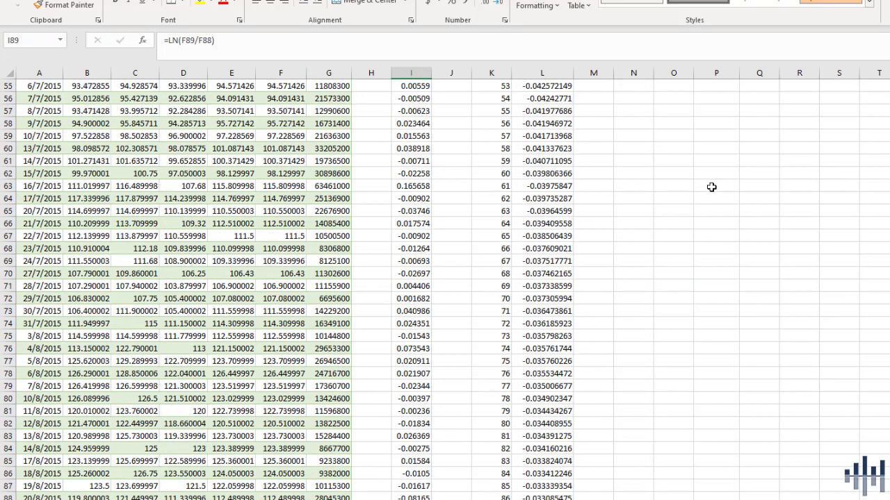
Step: Set the p value in O2 to 5% and check the VaR and its date in row 5
{"action": "left_click", "coordinate": [685, 101]}
{"action": "type", "text": "5%"}
{"action": "left_click", "coordinate": [768, 111]}
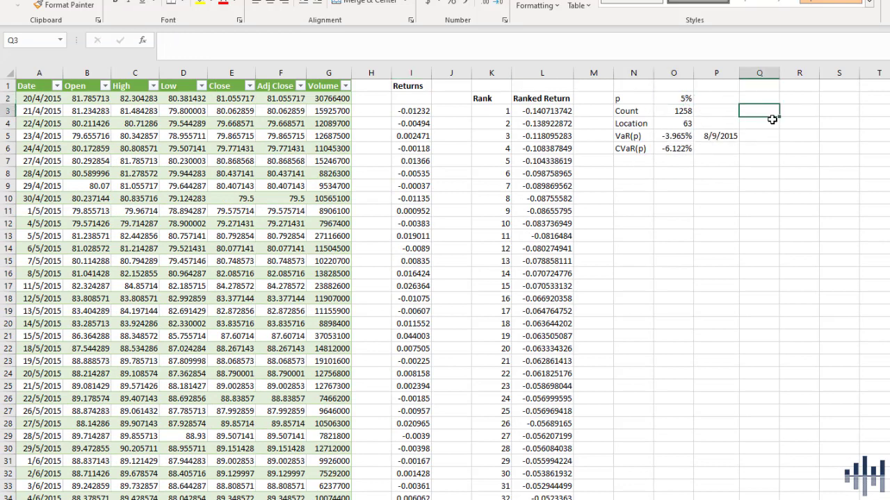
{"action": "left_click", "coordinate": [714, 137]}
{"action": "left_click", "coordinate": [743, 159]}
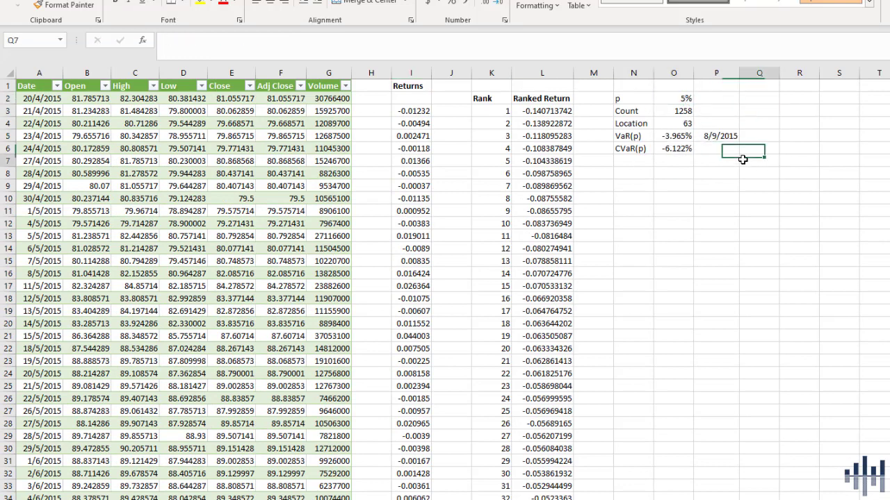
{"action": "left_click", "coordinate": [674, 137]}
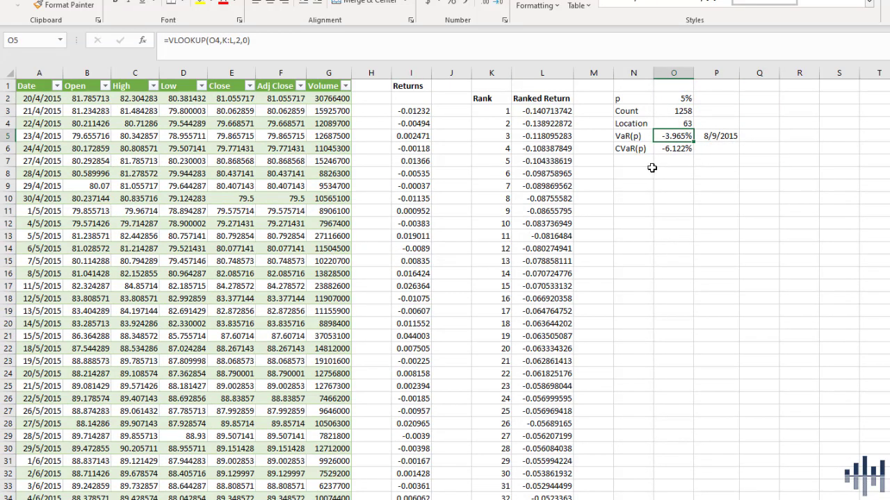